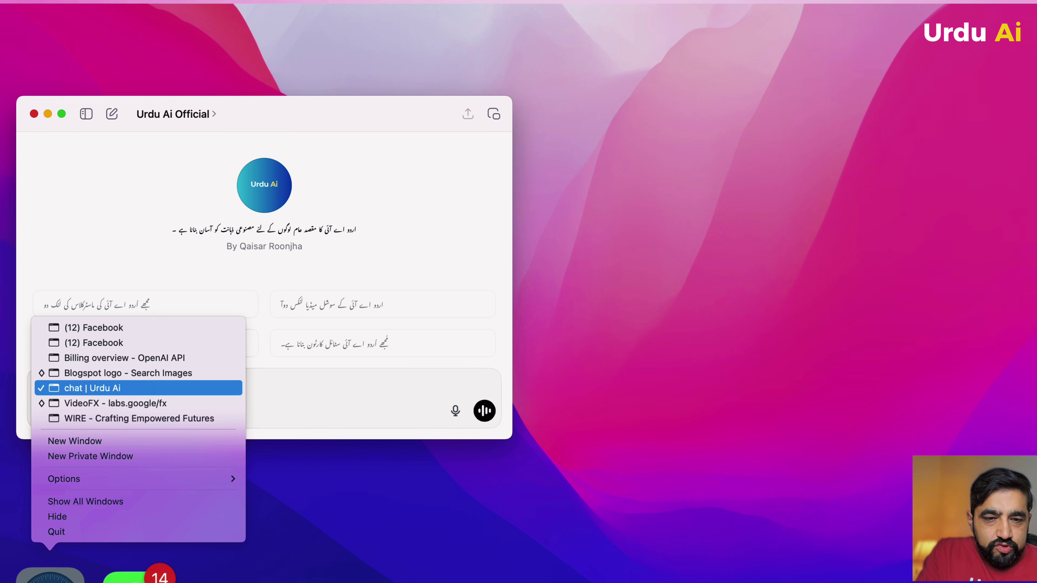
- Switch to the browser's Gemini page and start a new Gem from the Gem manager
click(93, 388)
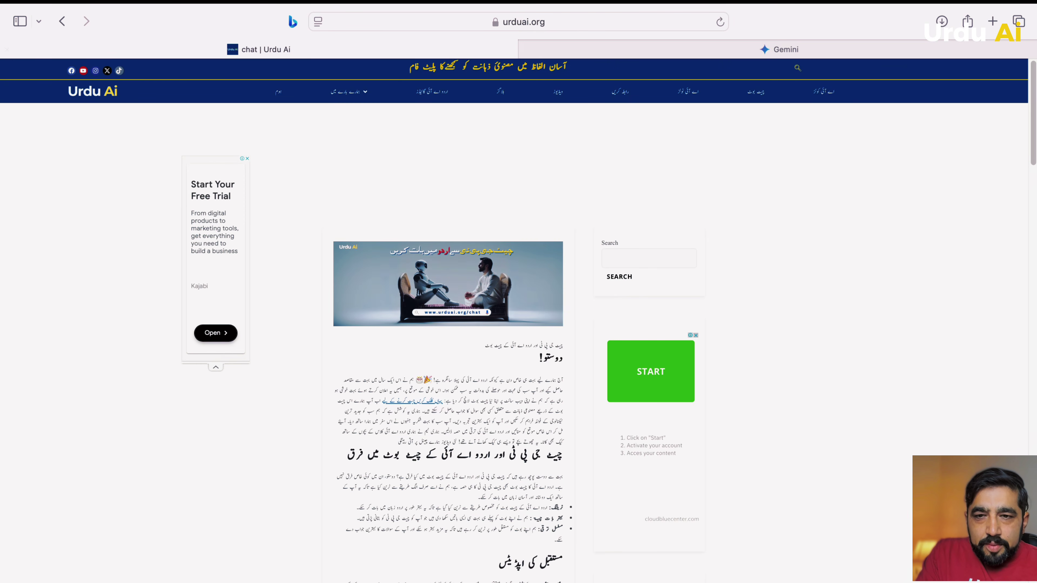
click(780, 49)
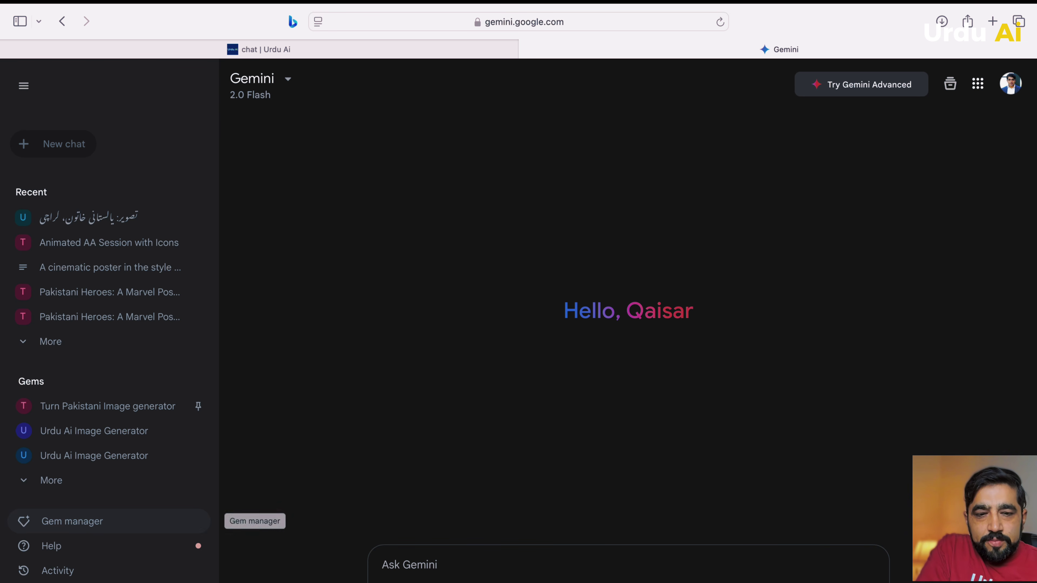
click(72, 521)
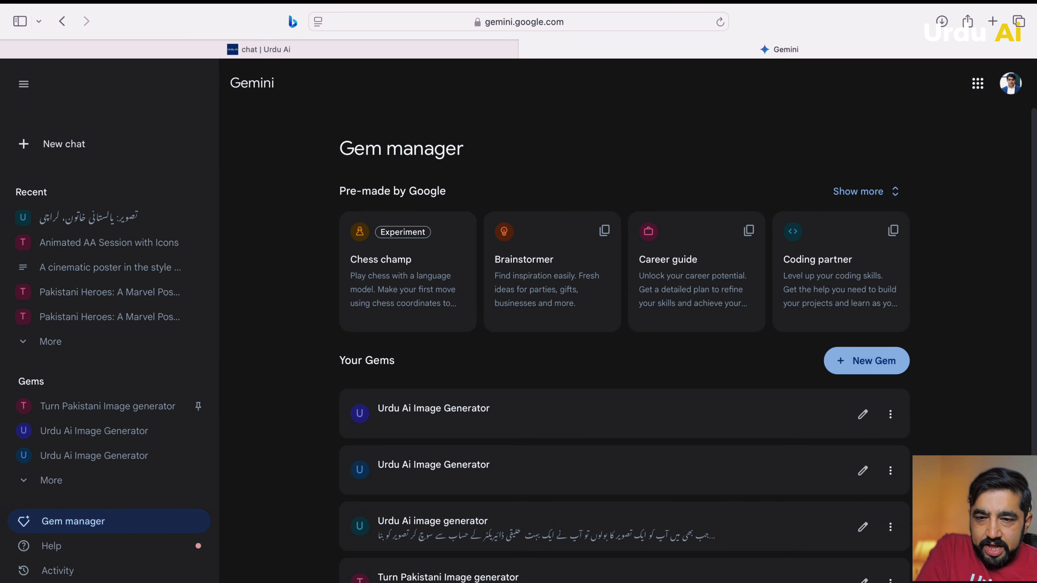
click(866, 360)
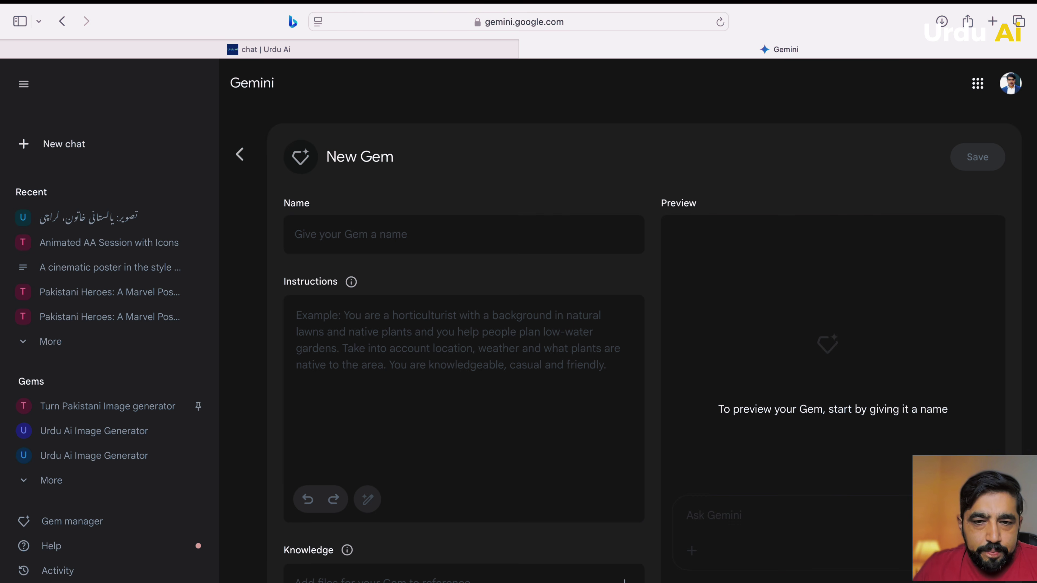
- Name the new Gem "Urdu Ai action image creator"
click(368, 235)
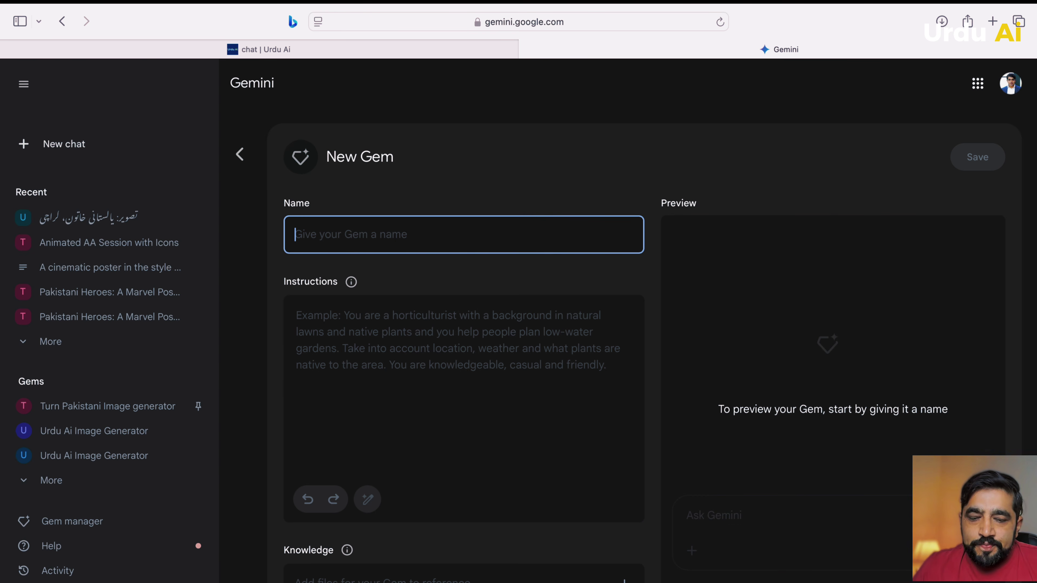
text(A)
key(BackSpace)
text(Ur)
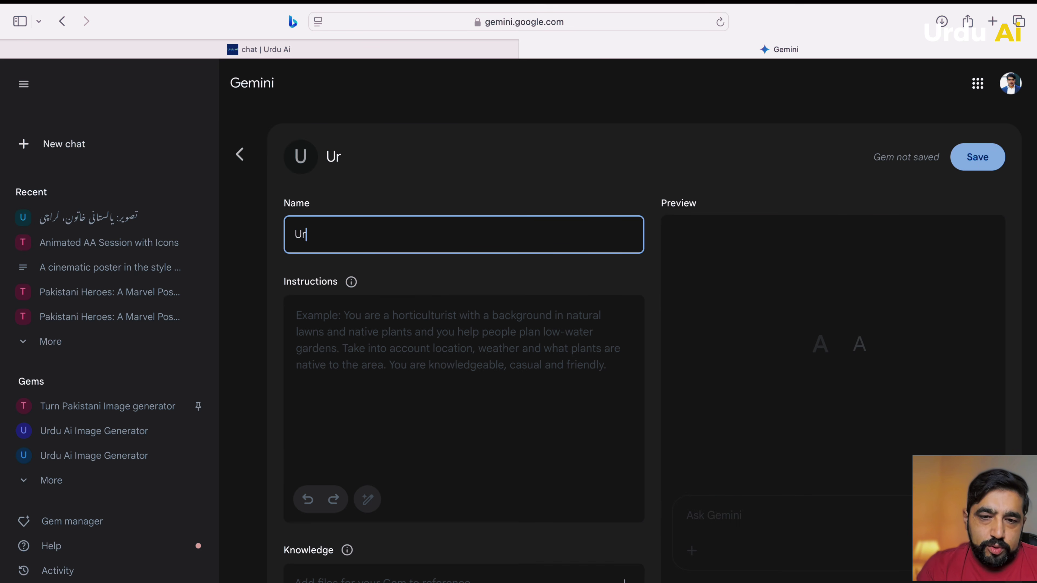
text(du Ai ac)
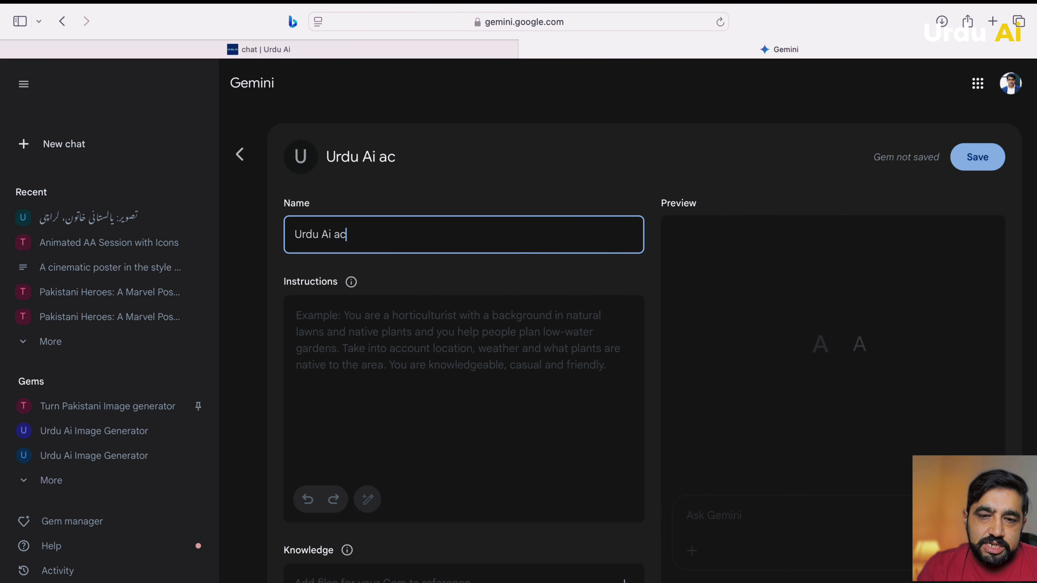
text(tion image )
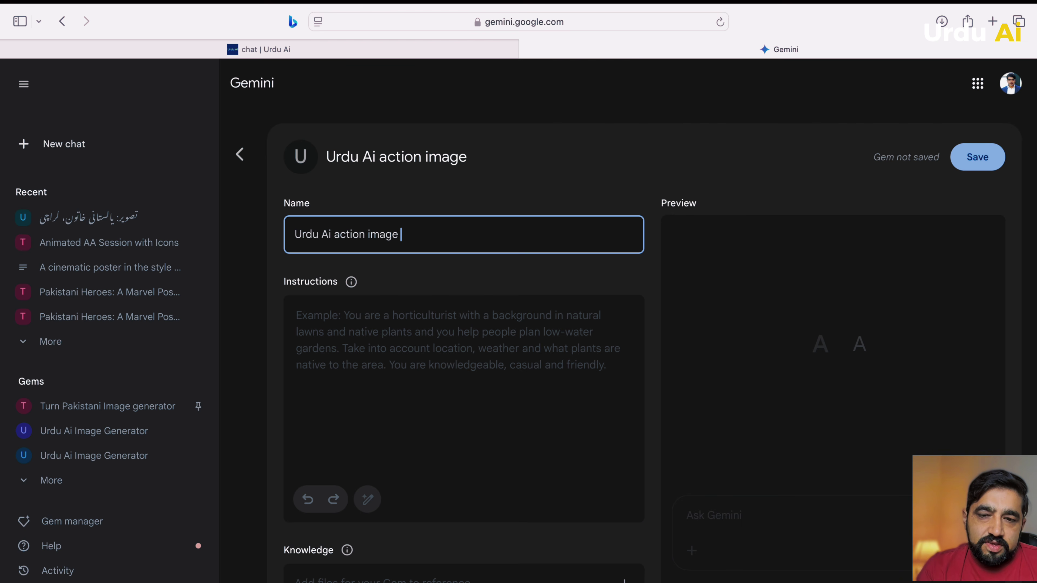
text(creato)
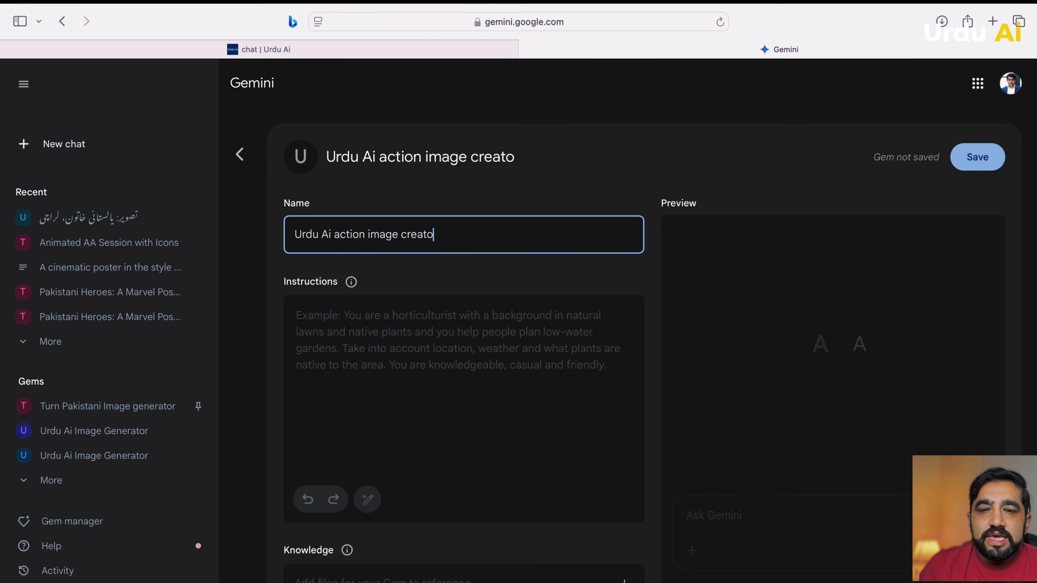
text(r)
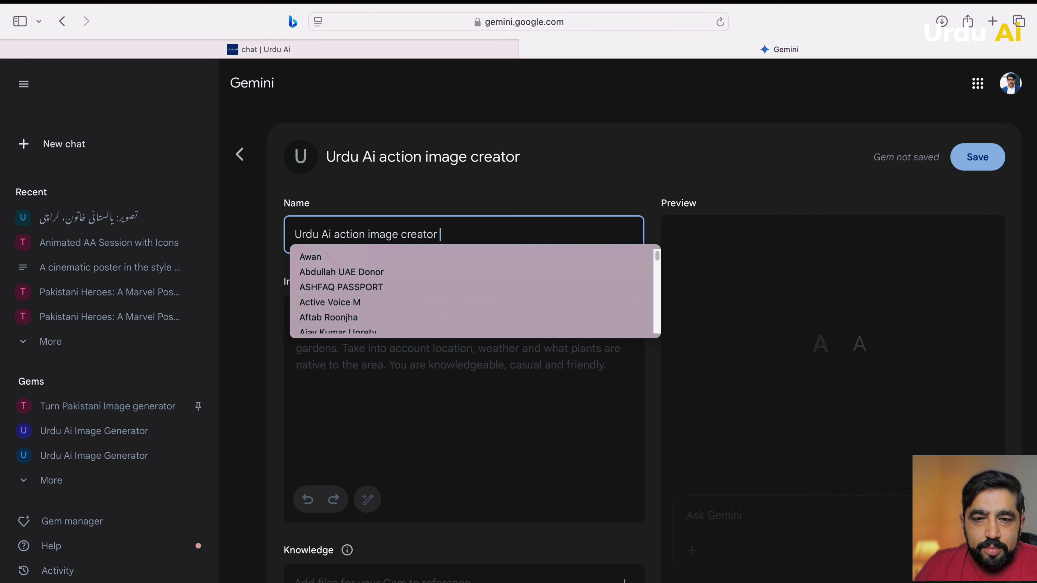
key(Tab)
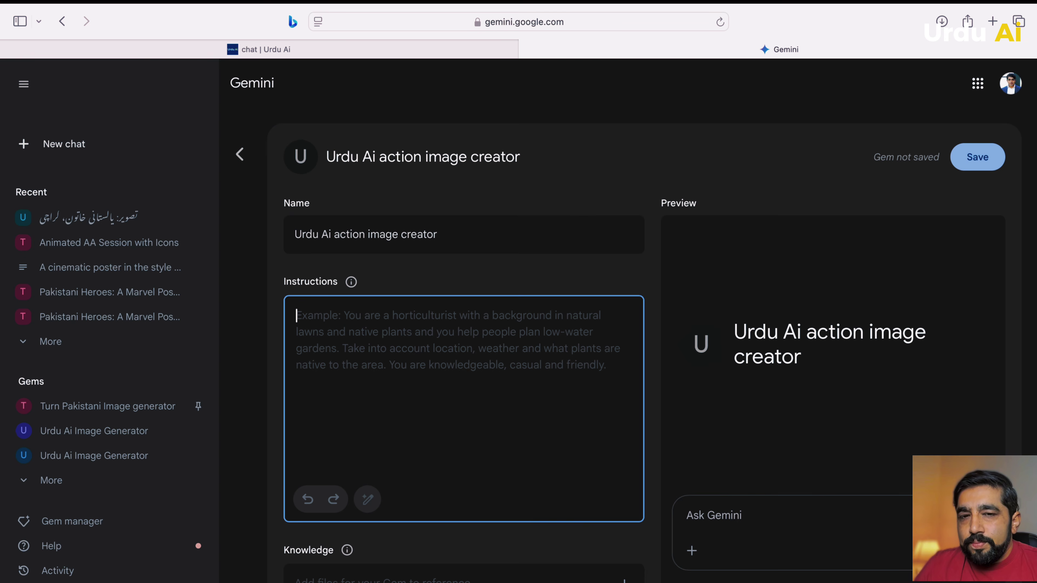
- Switch to ChatGPT in full screen and ask Urdu Ai Official "Give me an image prompt for an action image just text"
mouse_move(587, 580)
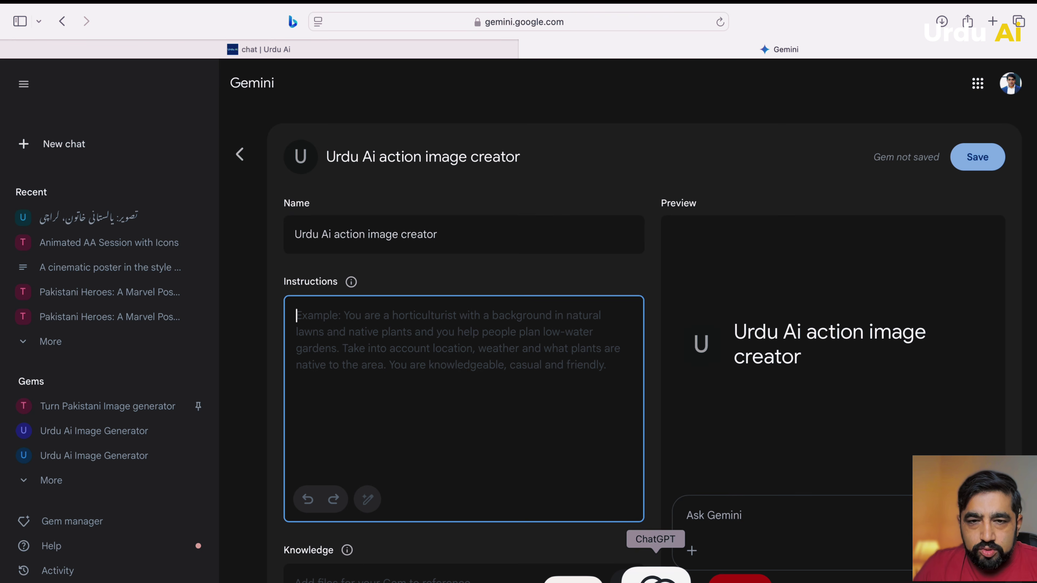
click(654, 578)
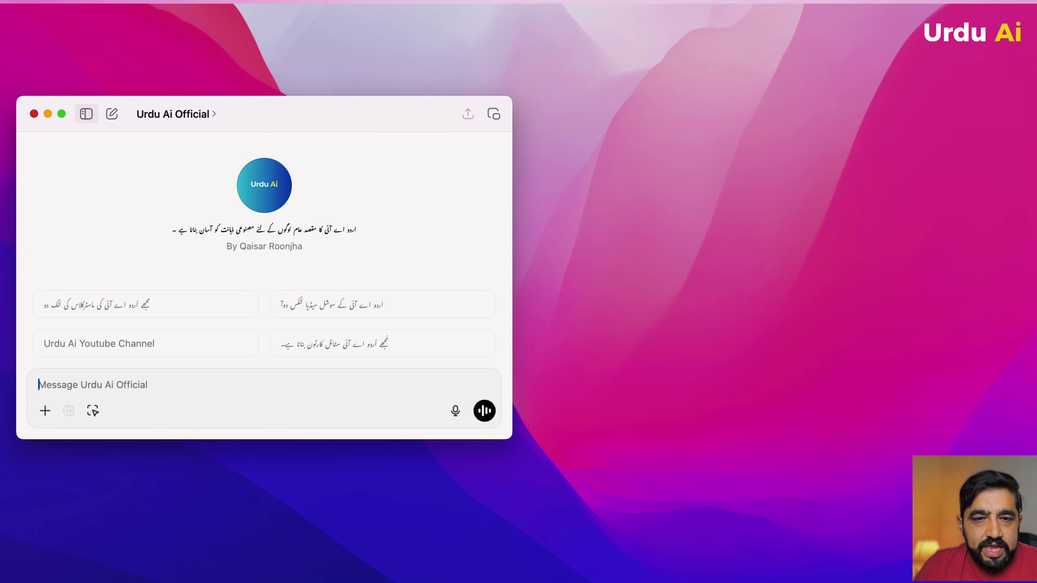
click(61, 113)
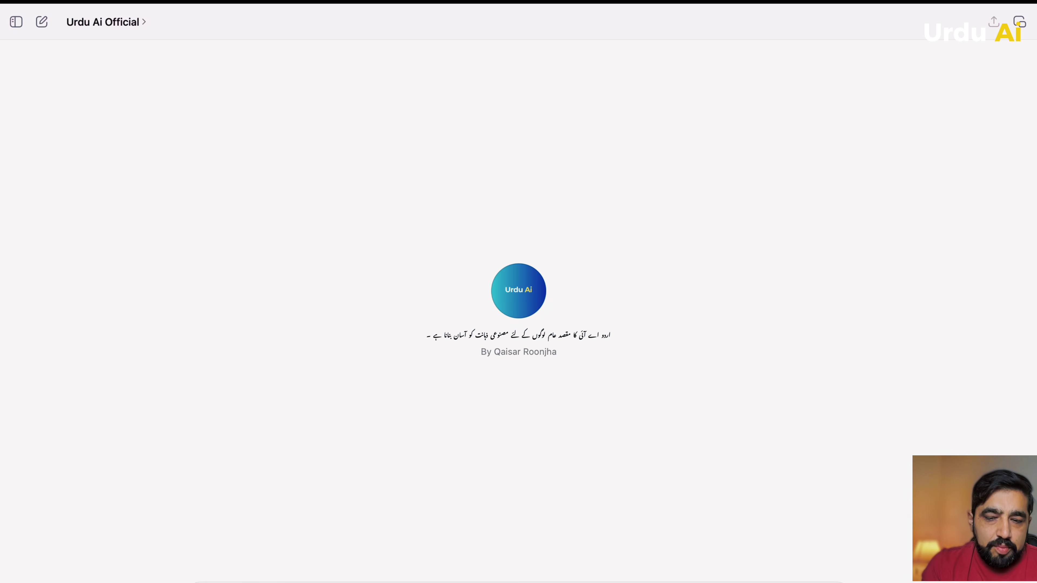
key(Return)
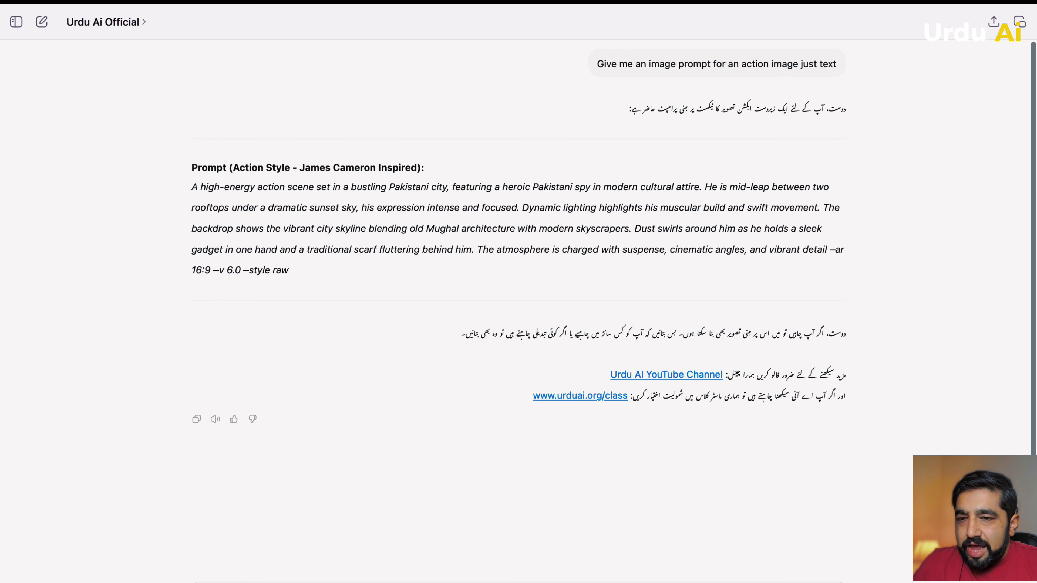
- Copy the generated action-style image prompt including its heading, and switch back to the Gemini browser window
drag(289, 270, 192, 187)
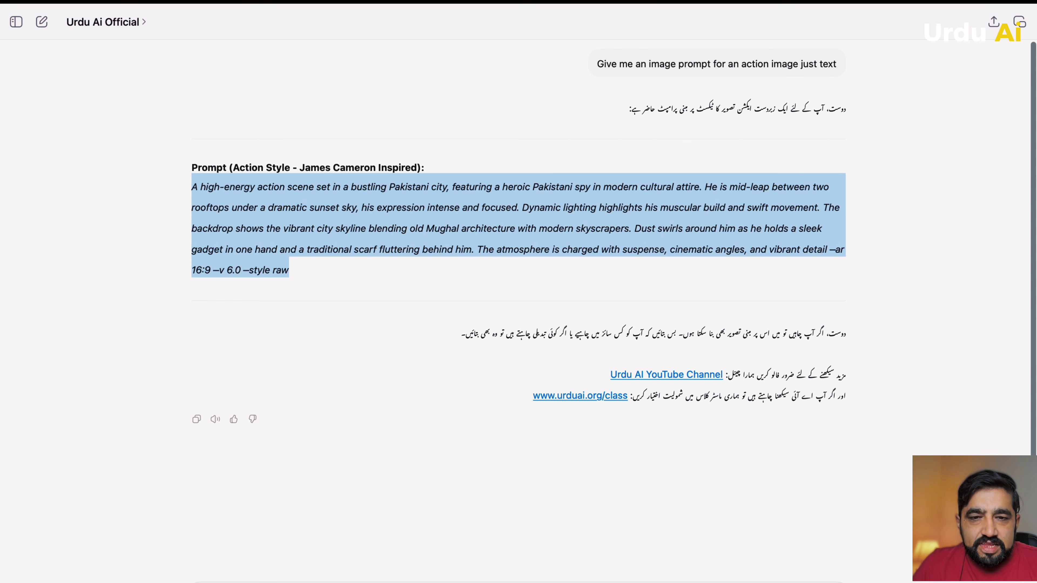
key(super+c)
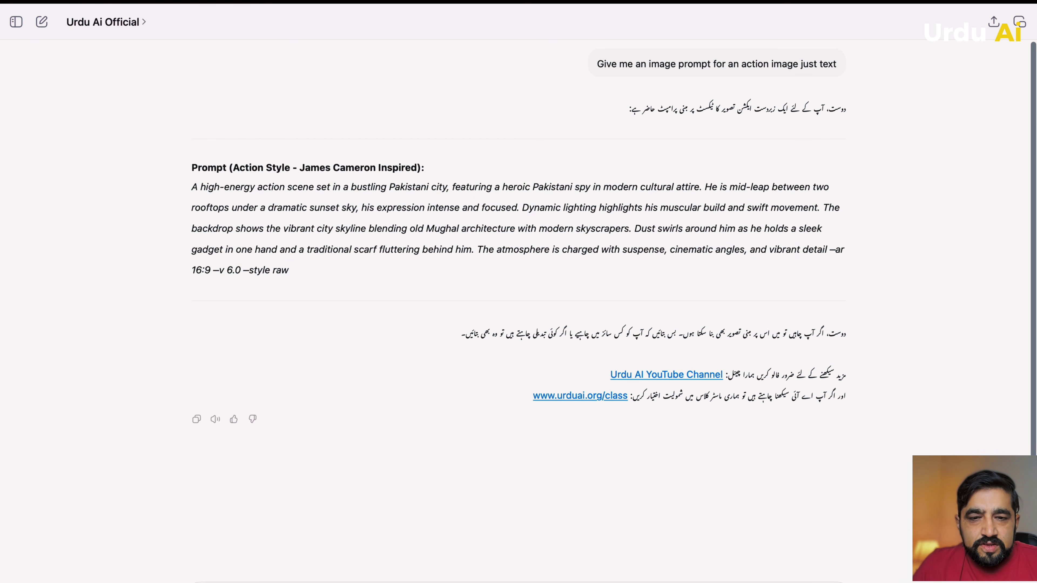
drag(290, 271, 192, 168)
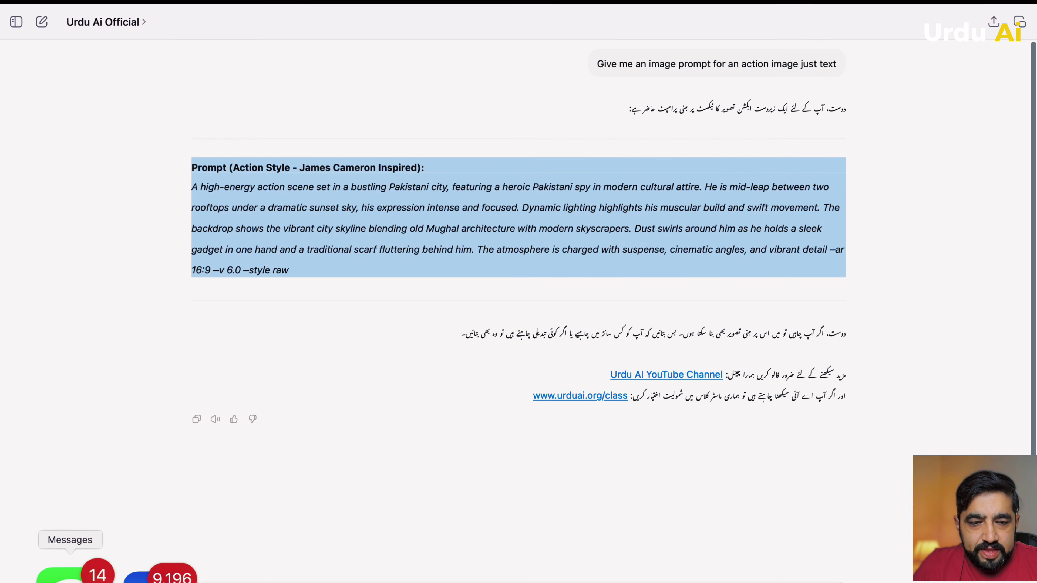
right_click(79, 574)
right_click(20, 575)
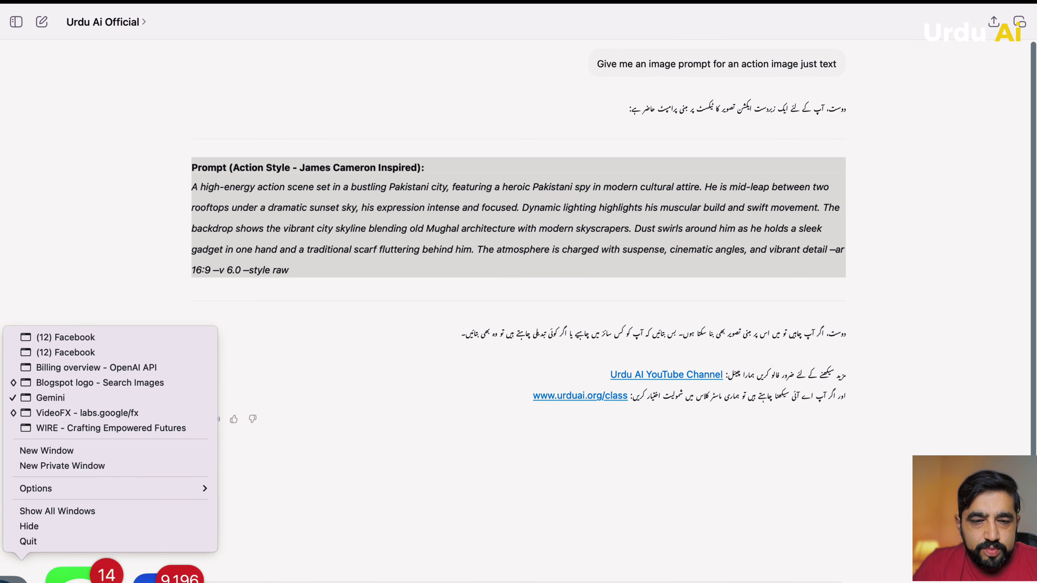
click(50, 397)
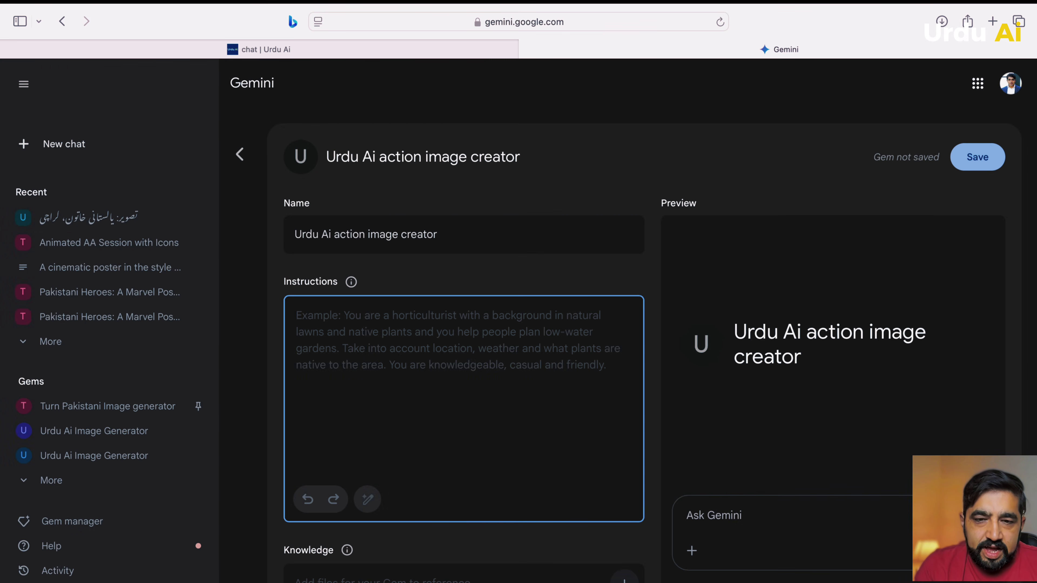
- Write the instruction "جب کبھی میں آپ کو پکچر کا بولوں تو آپ نے اس پکچر اسٹائل کو فالو کرنا ہے۔" and paste the copied prompt below
text(جب کب)
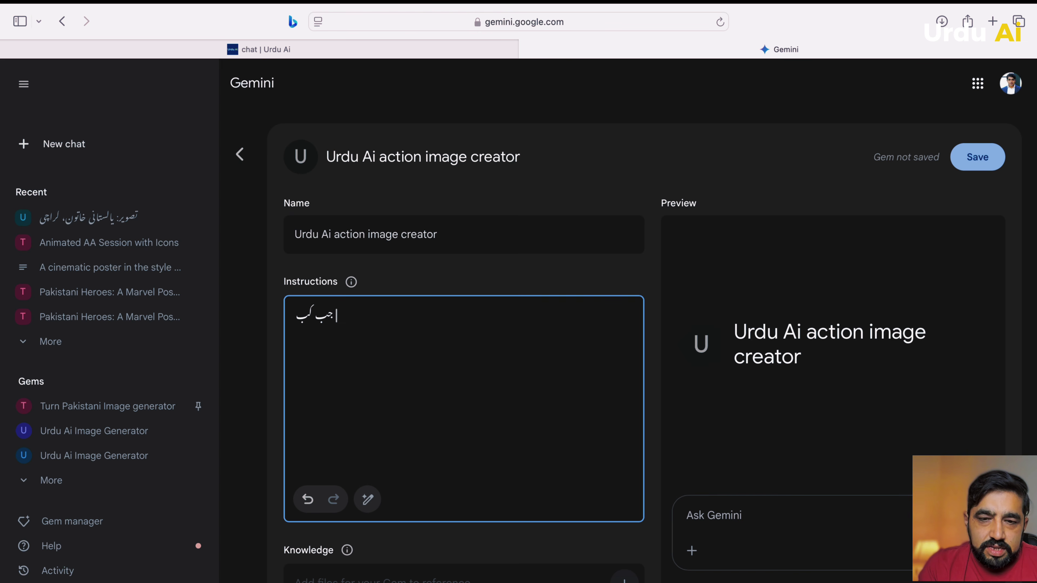
text(ھی می)
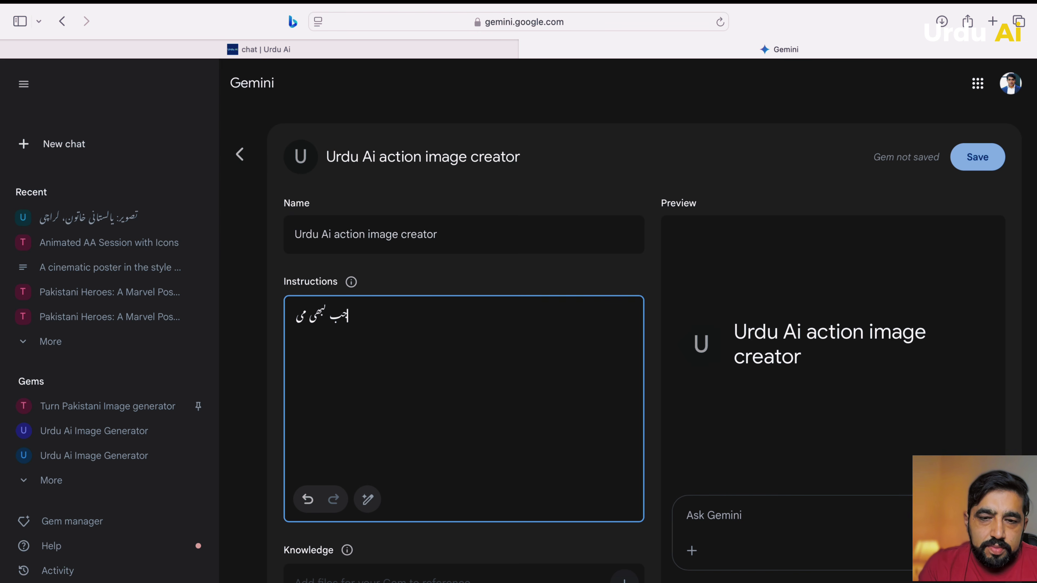
text(ں آپ کو پک)
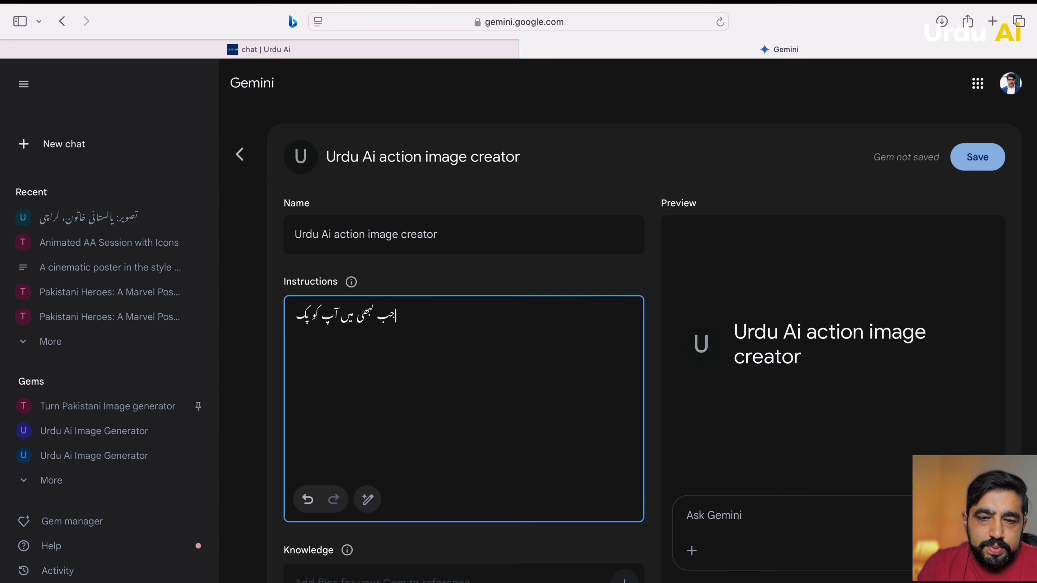
text(چر کا)
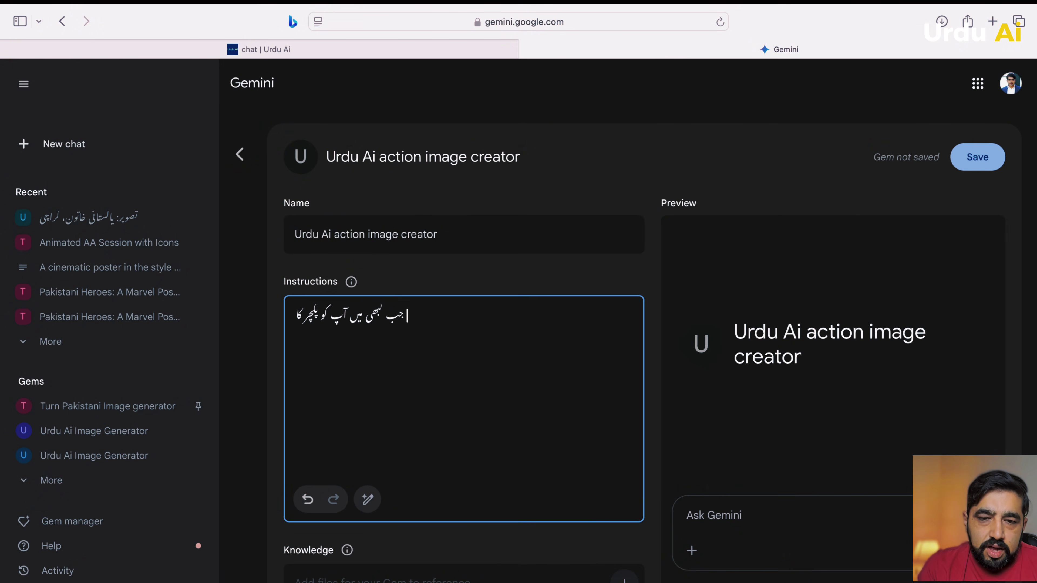
text( بولوں تو ا)
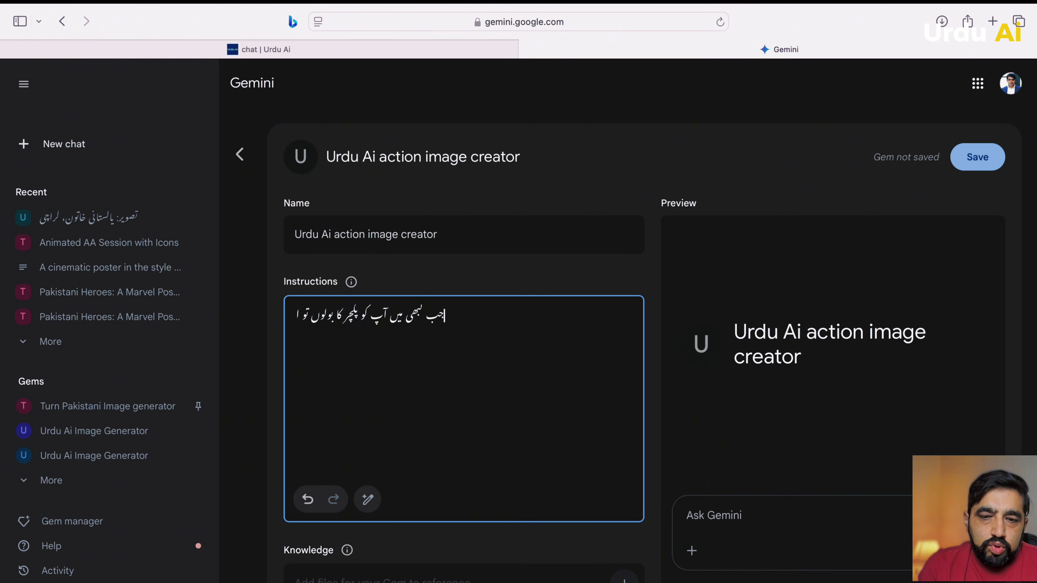
text(ٓپ نے اس)
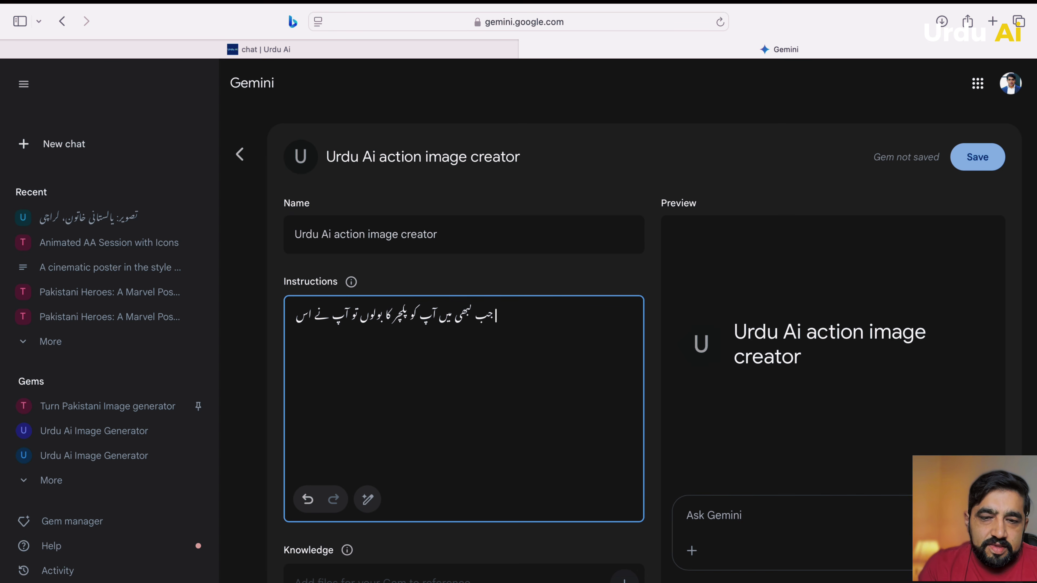
text( پکچر)
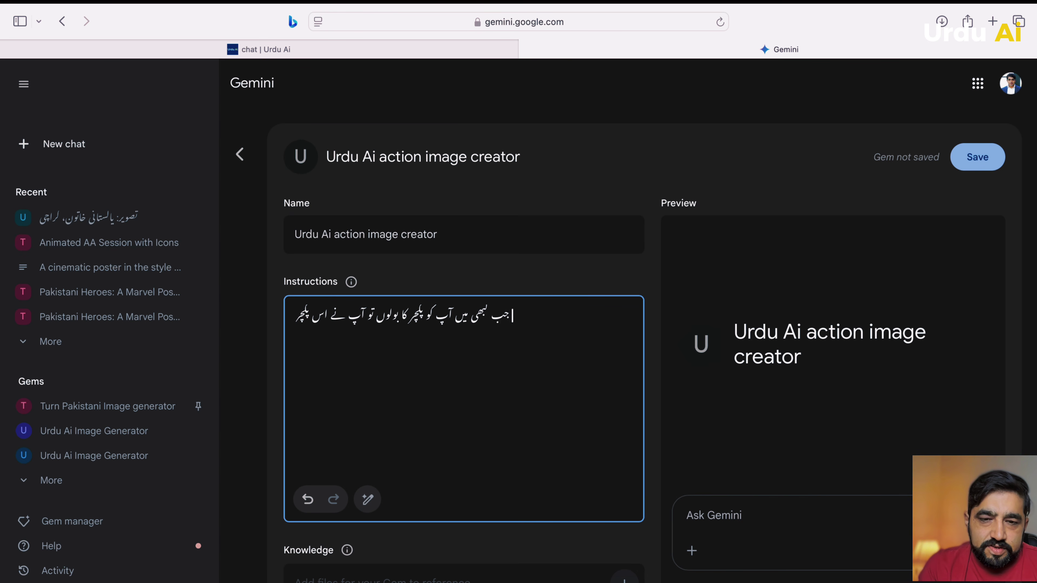
text( استائل)
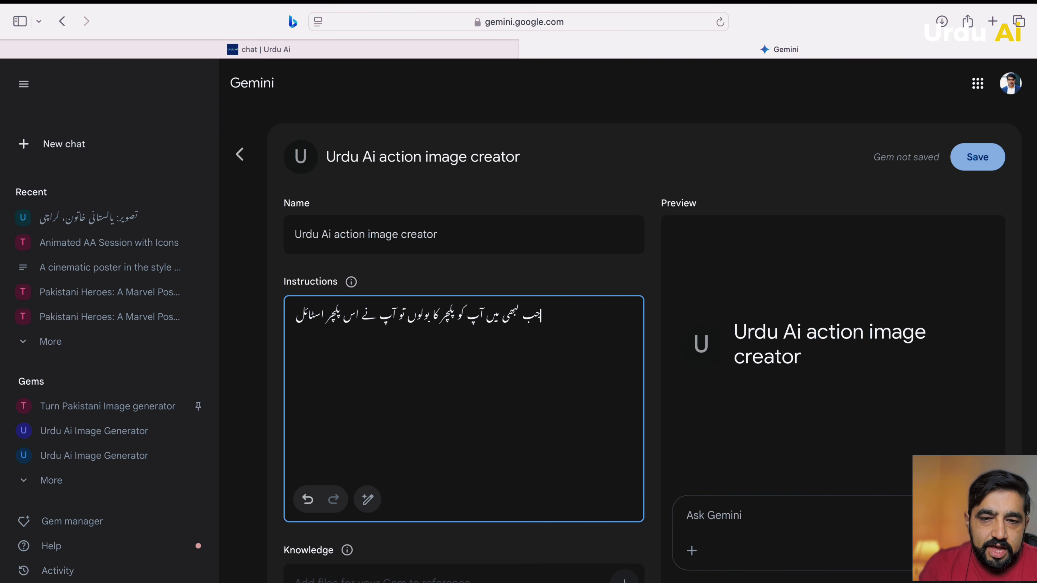
text( کو فالو کرنا ہے۔)
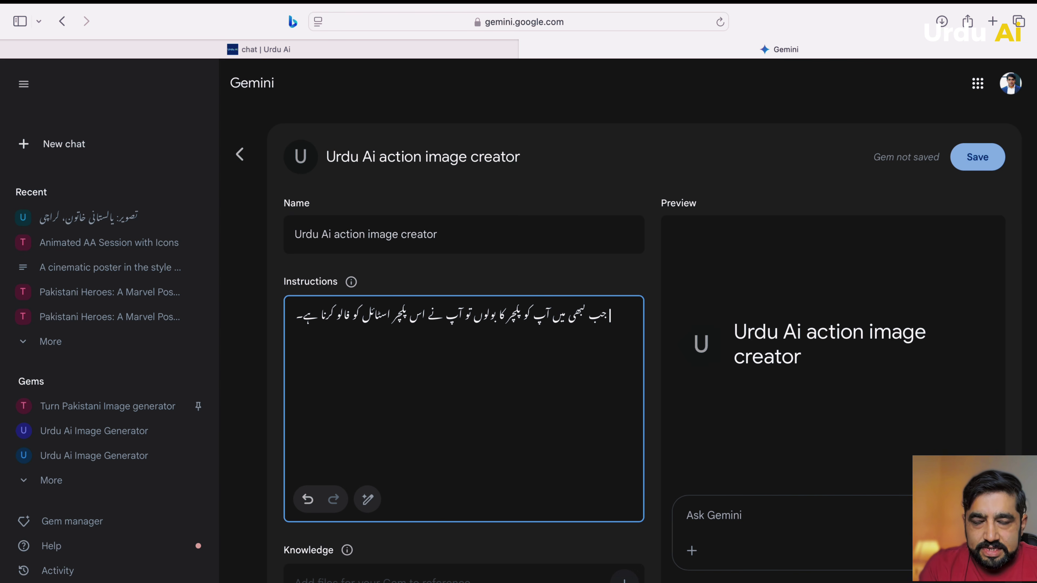
key(super+v)
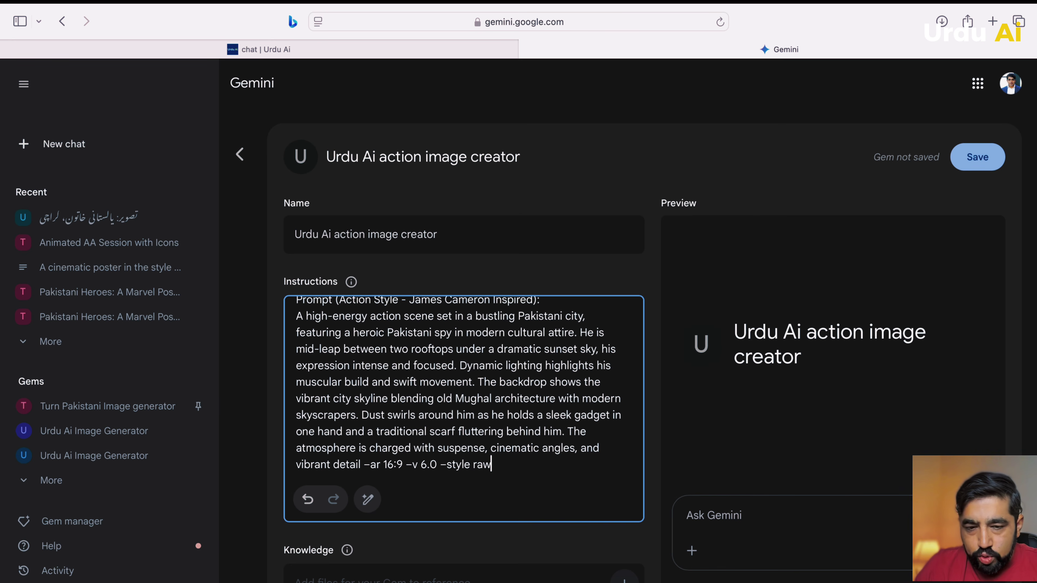
scroll(457, 391, up, 2)
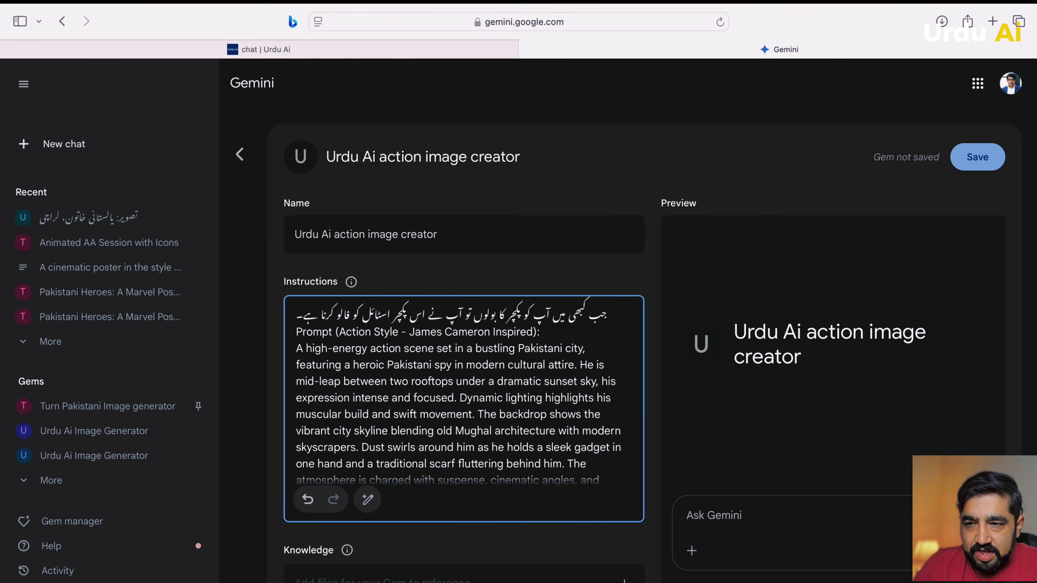
- Test the action image Gem in the preview with the prompt "ایک پچیس سال کو نوجوان لاہور میں"
click(368, 500)
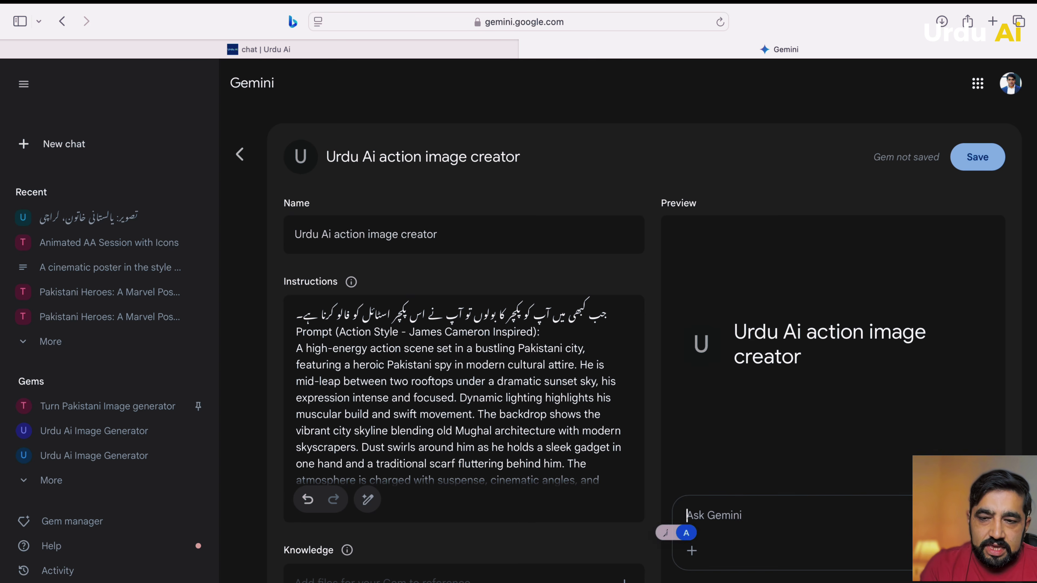
text(a)
key(BackSpace)
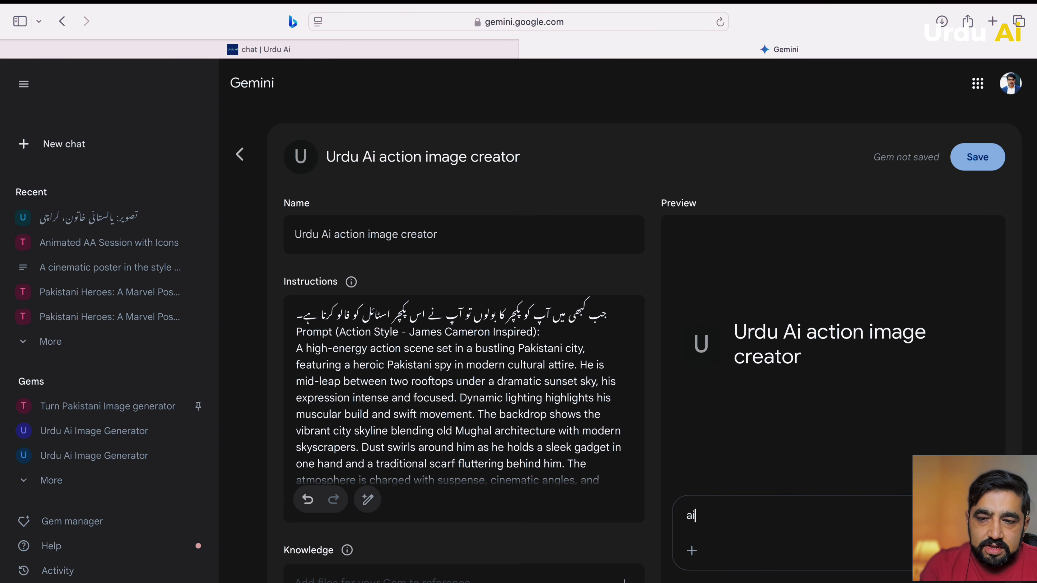
text(ا)
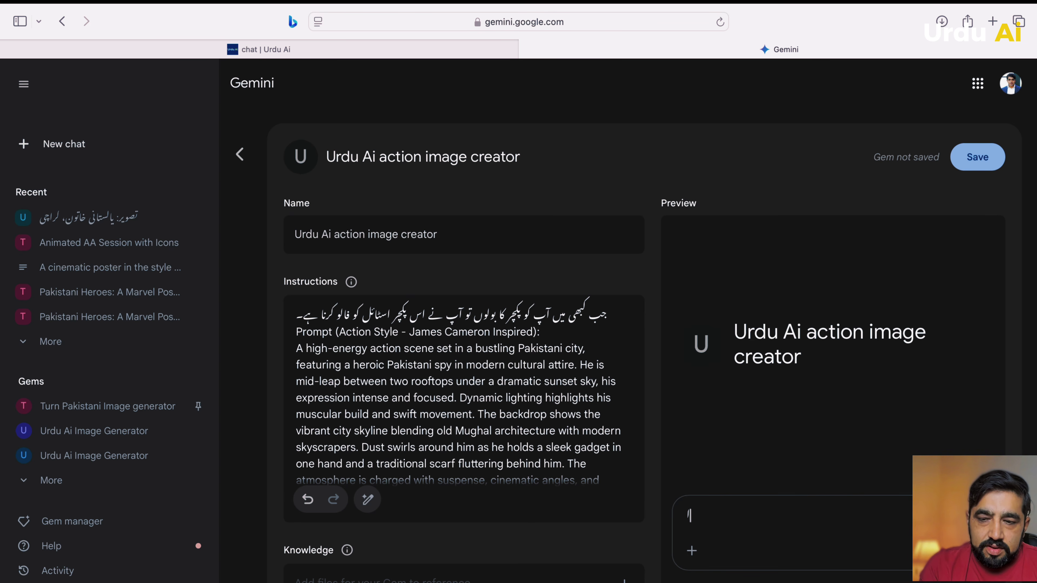
text(یک پچیس)
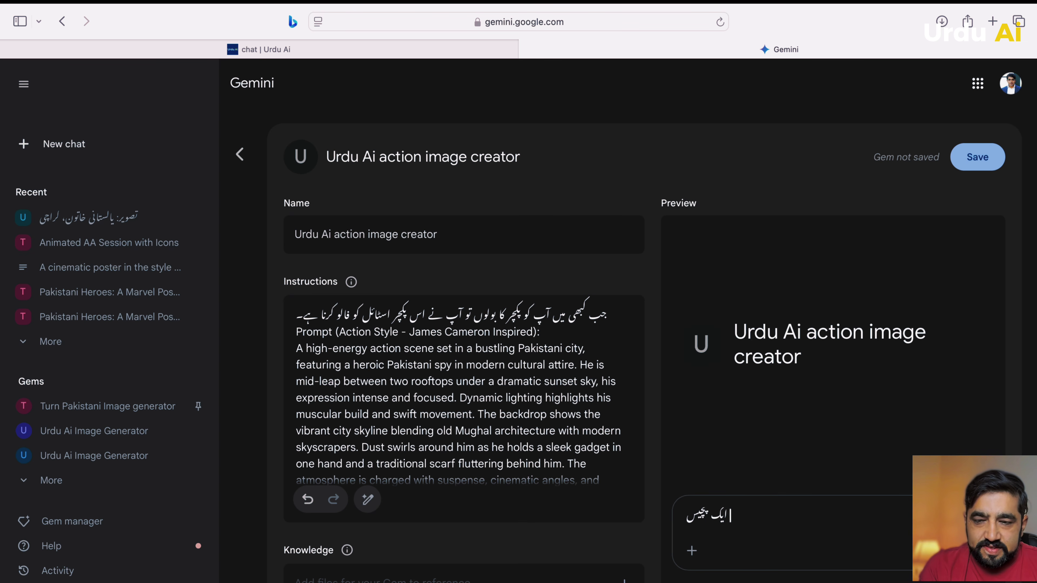
text( سال کو نوجوان)
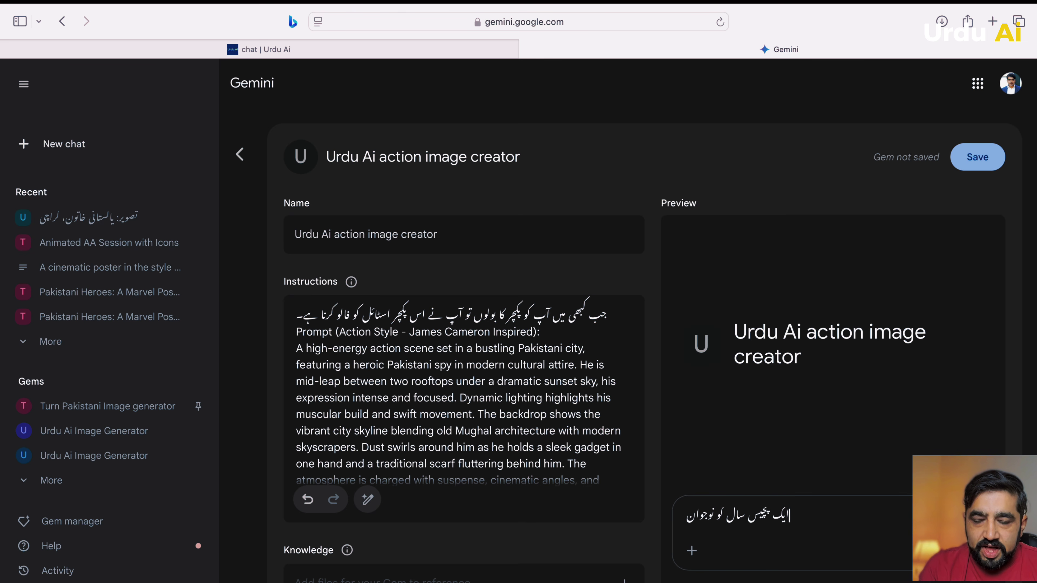
text( لاہو)
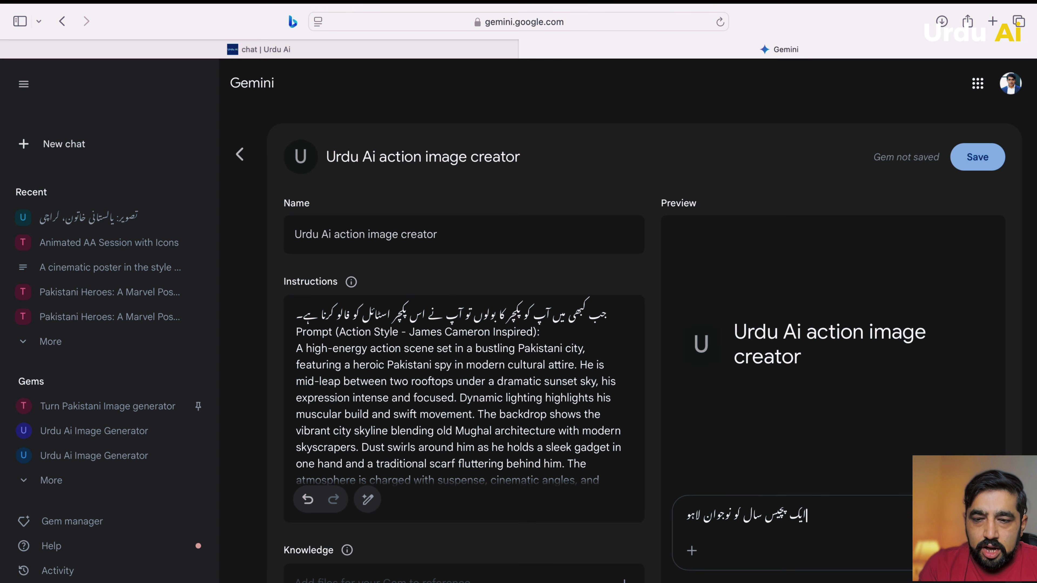
text(ر میں)
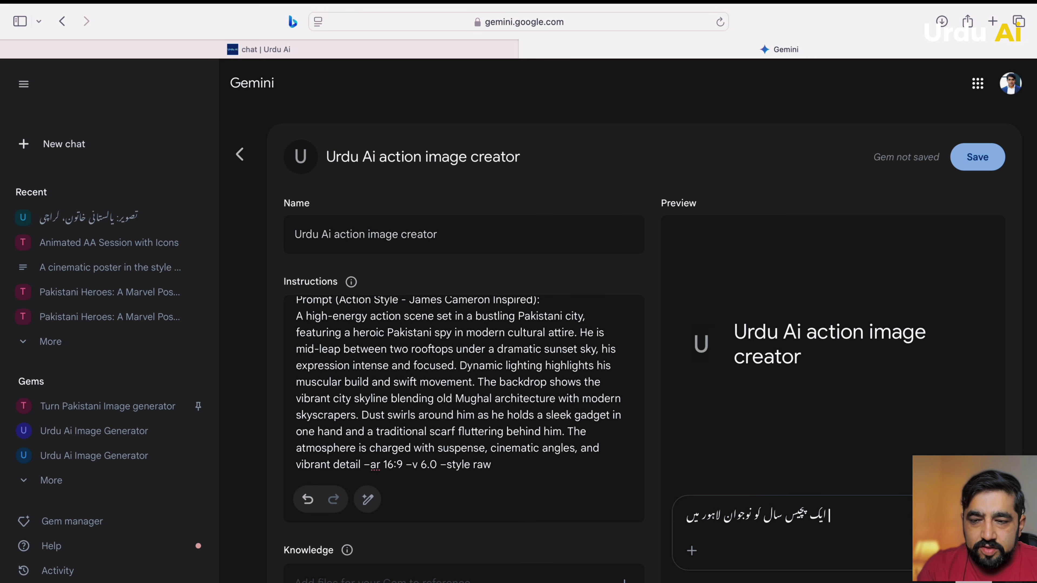
key(Return)
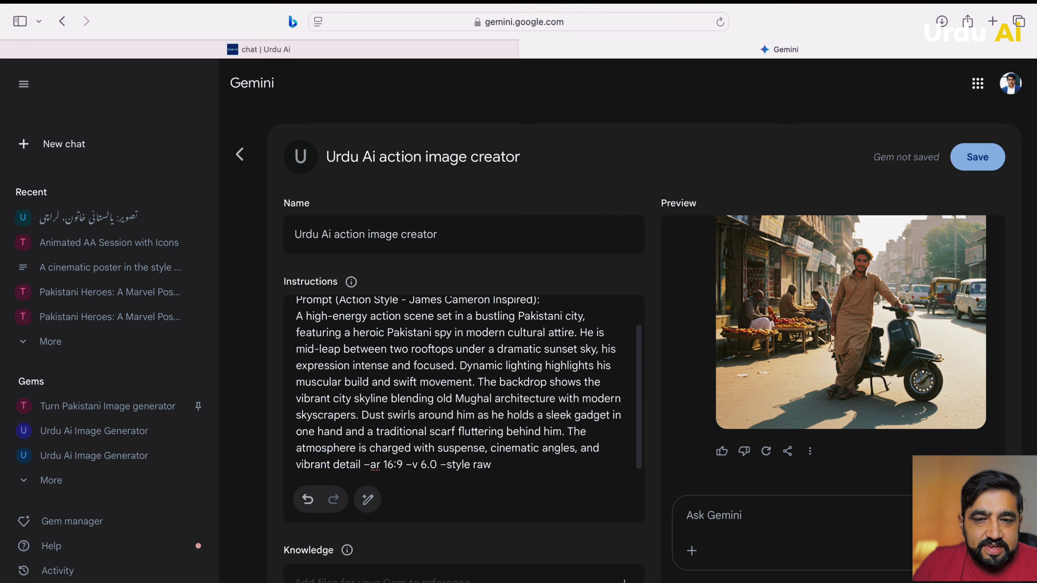
- Switch to ChatGPT and ask Urdu Ai Official "Give me urdu ai style cartoon prompt instructions"
click(375, 348)
click(265, 50)
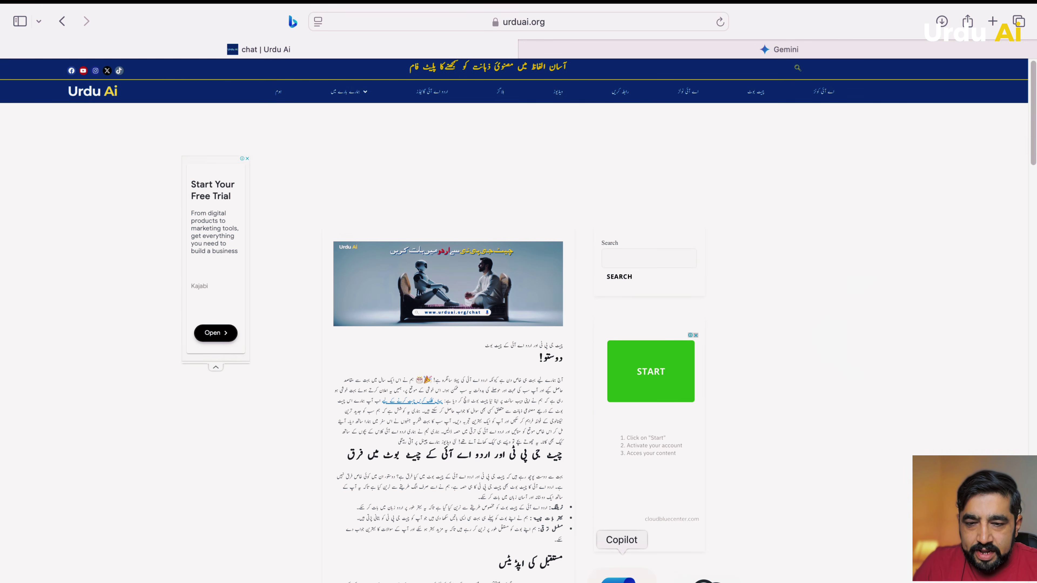
click(659, 577)
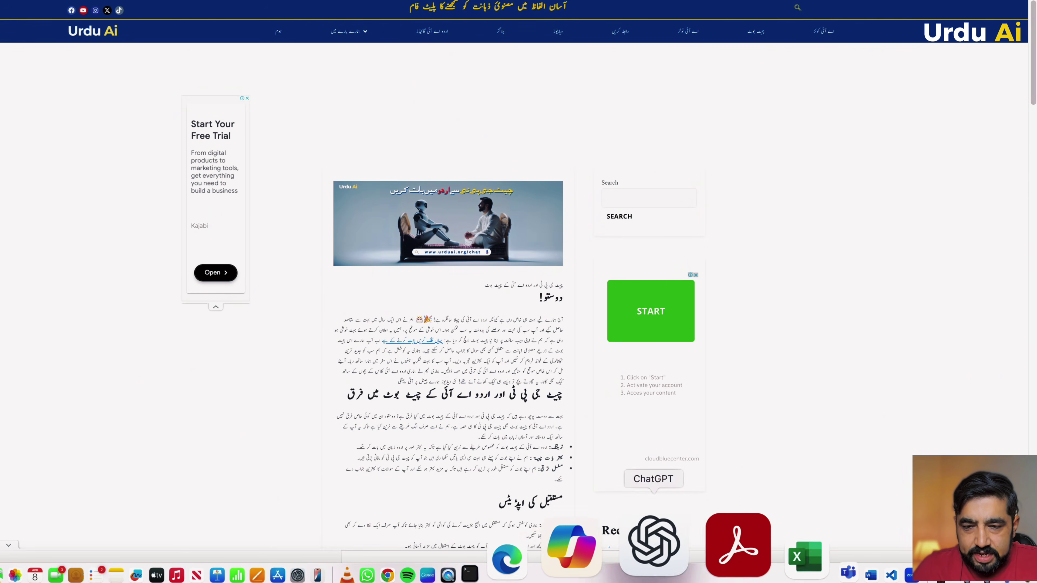
click(664, 547)
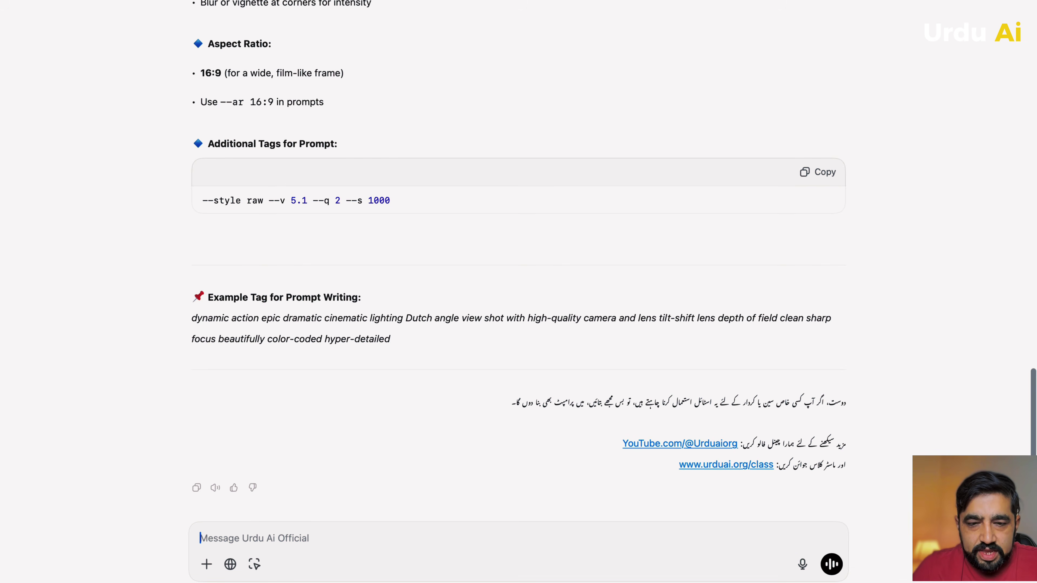
text(give )
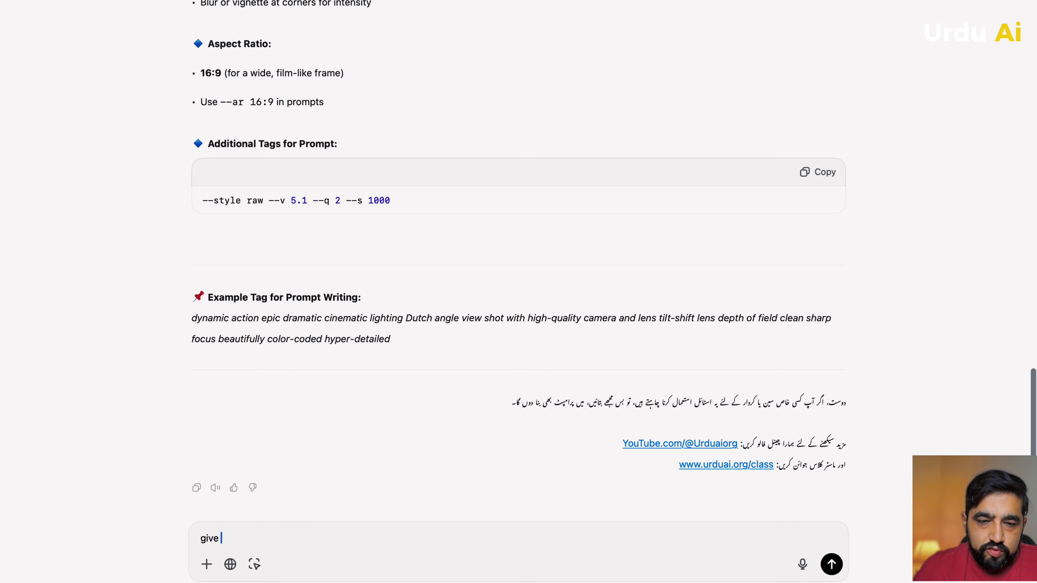
text(me urdu ai styl)
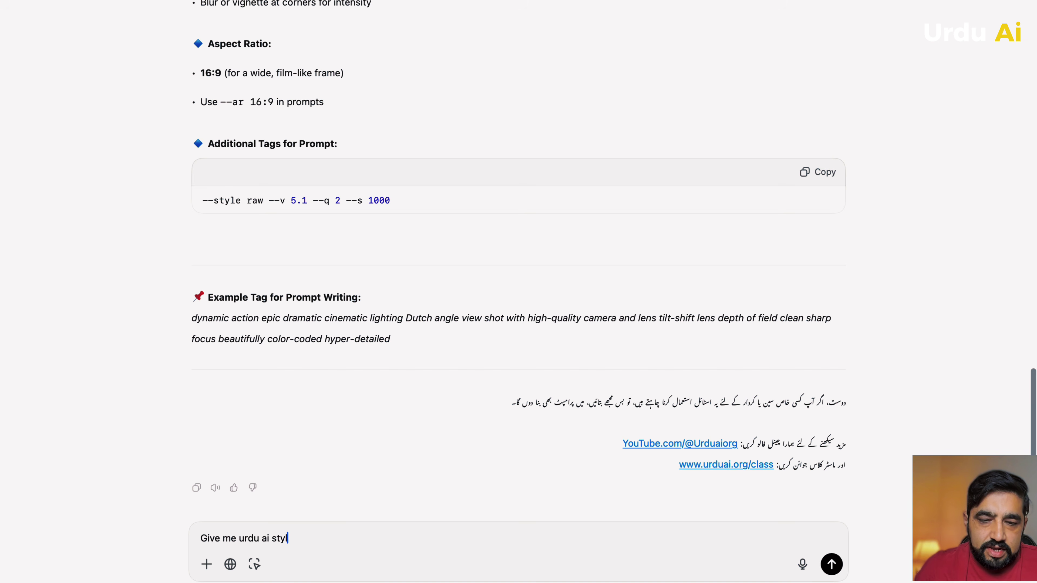
text(e cartoon)
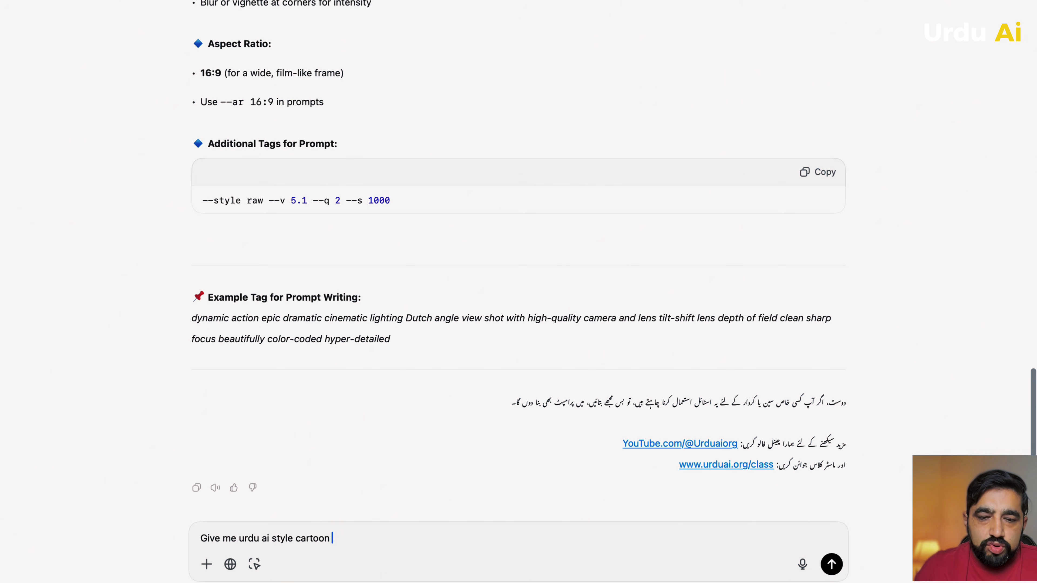
text( prompt)
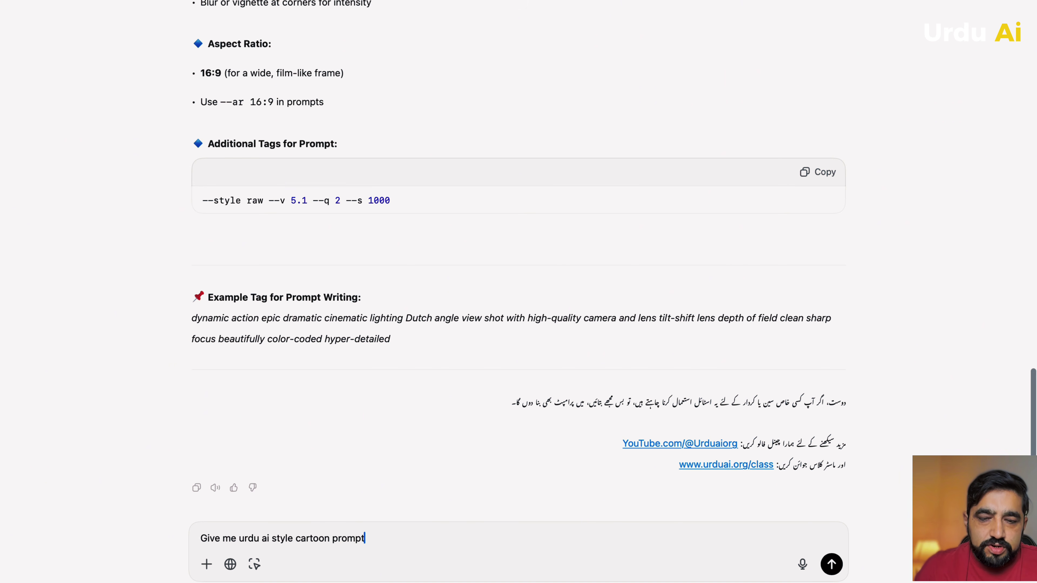
text( instructions)
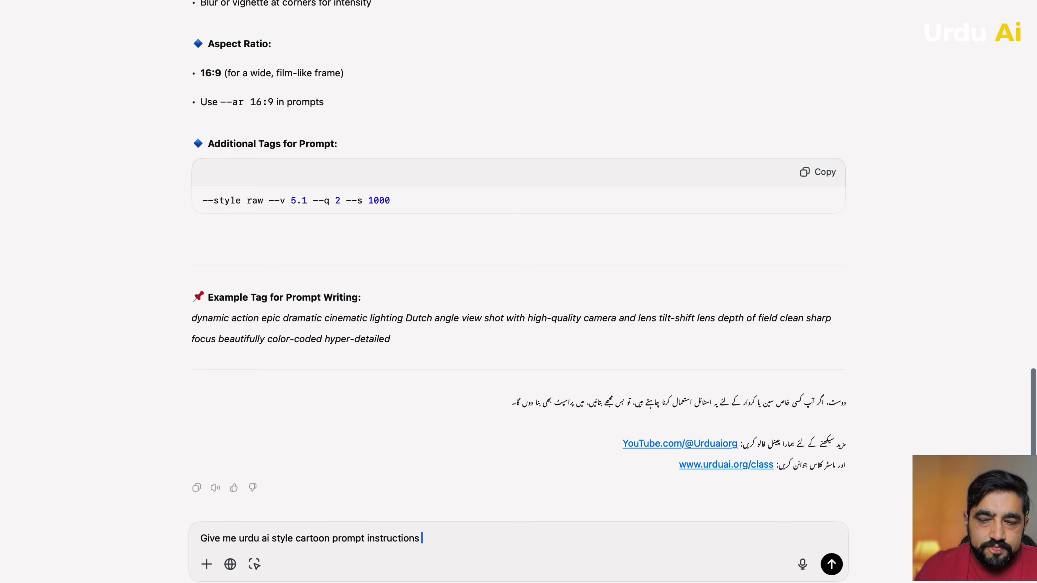
key(Return)
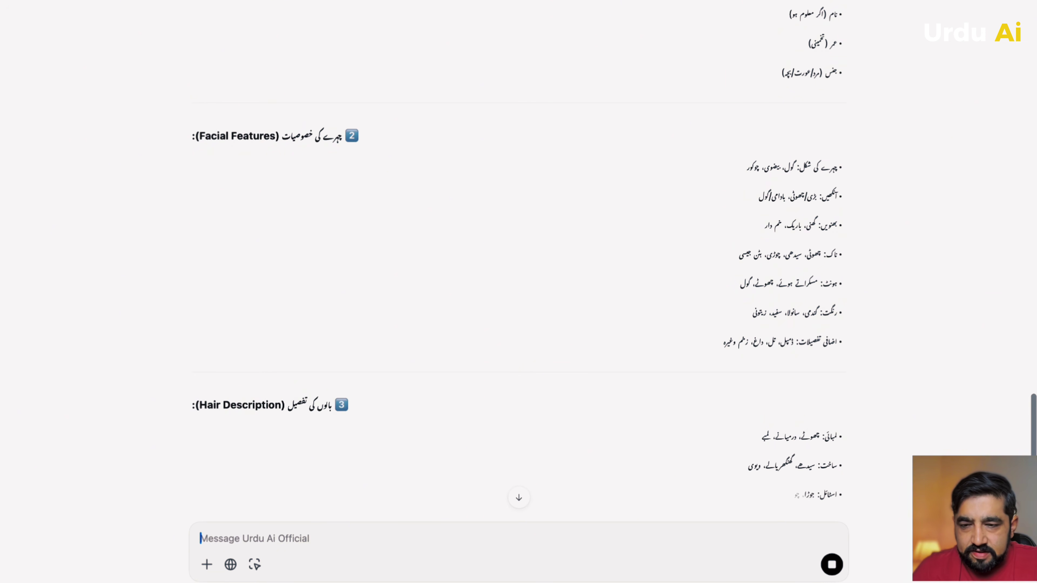
- Send the follow-up request "Generate these details for the director in English as instructions"
text(english)
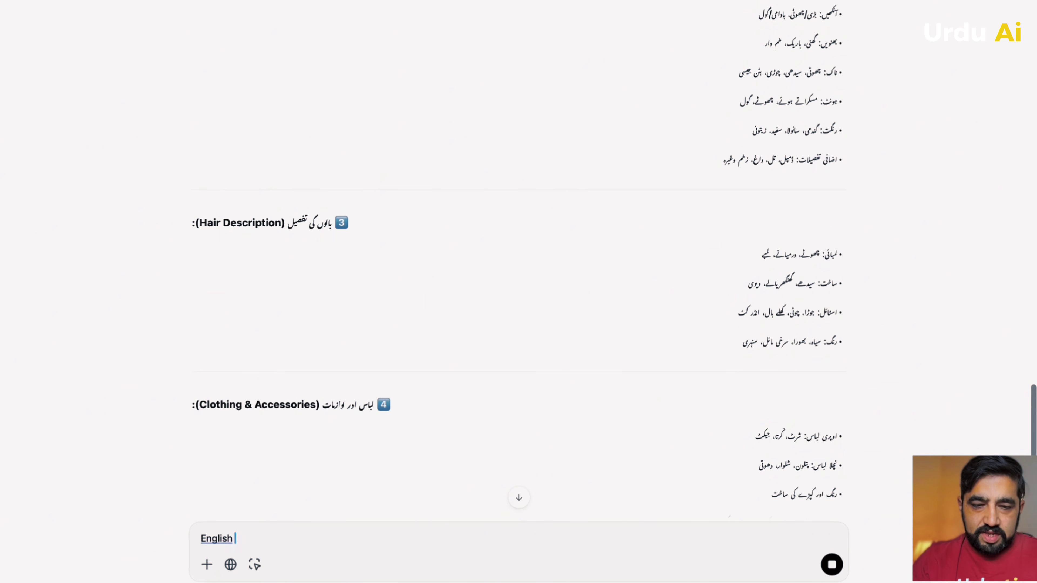
key(super+a)
text(ge)
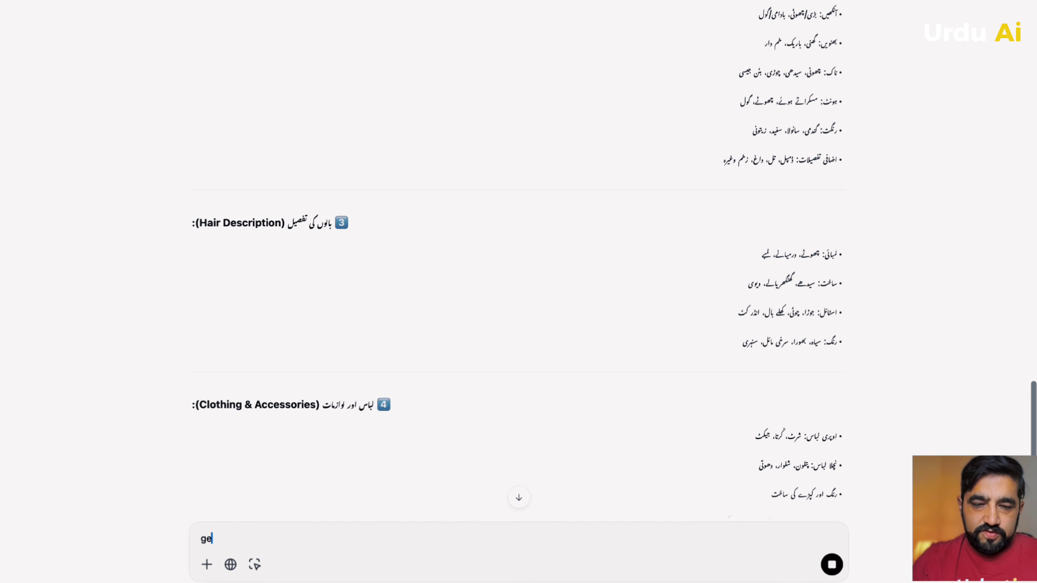
text(nerate these details for)
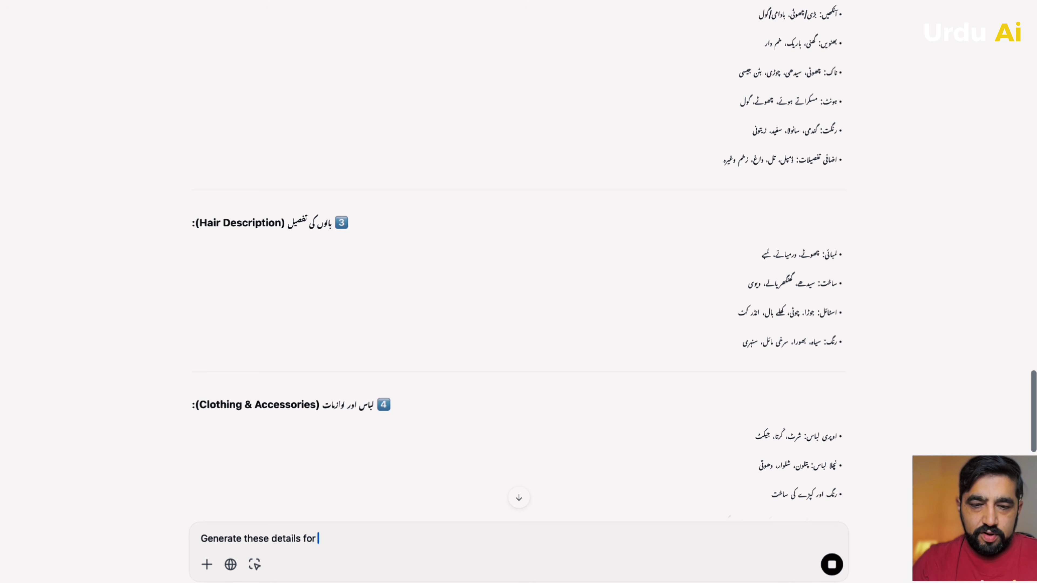
text( the director )
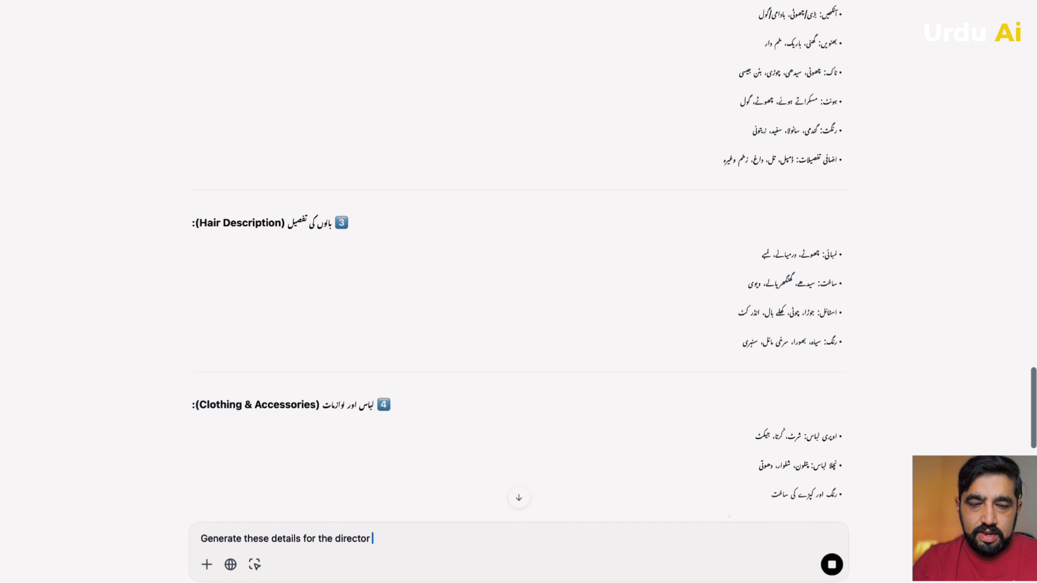
text(in Engloish)
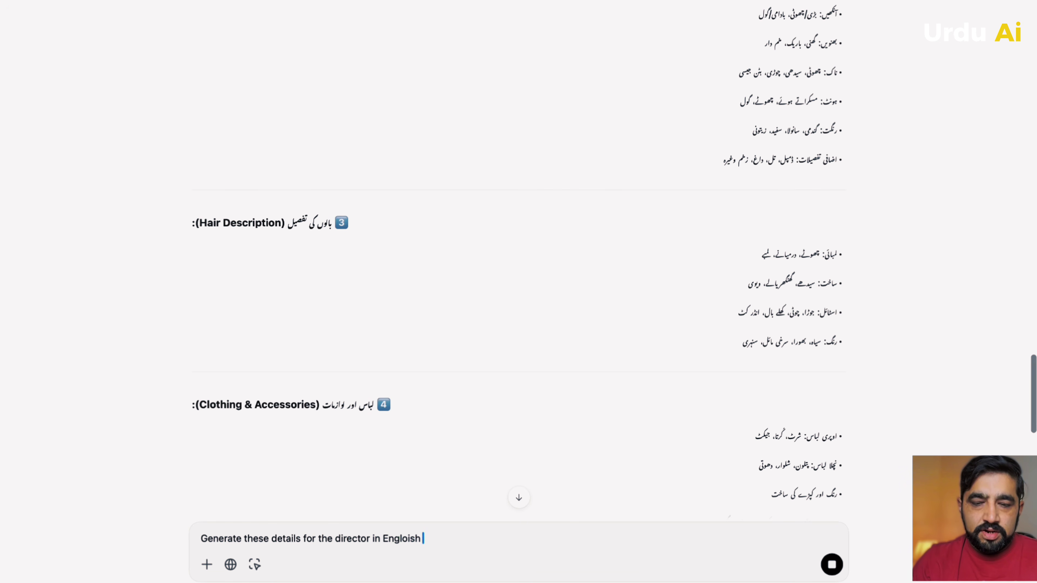
key(BackSpace)
key(BackSpace)
key(BackSpace)
key(BackSpace)
key(BackSpace)
text(is)
text(sh as i)
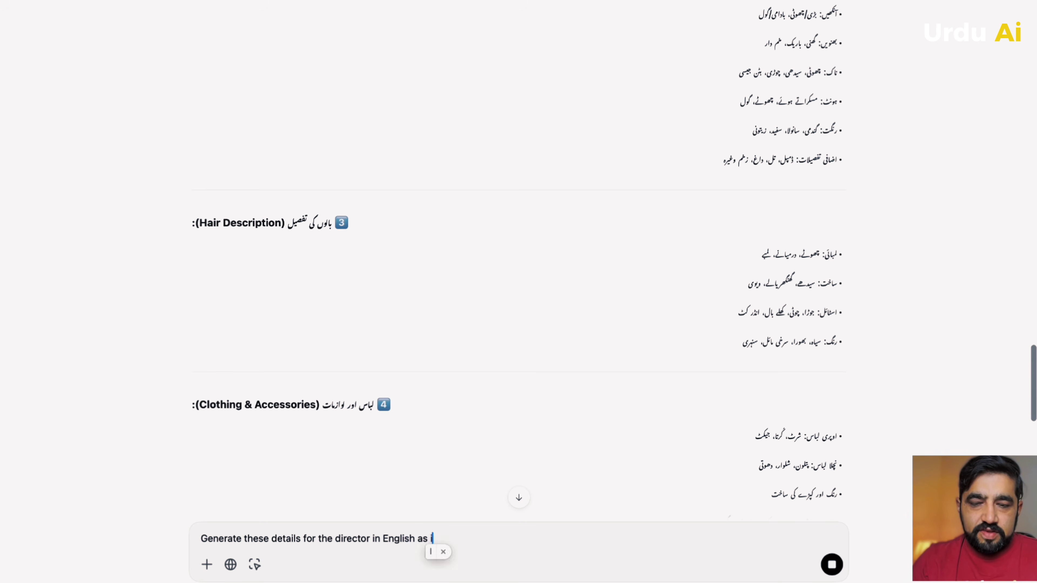
text(nstructions)
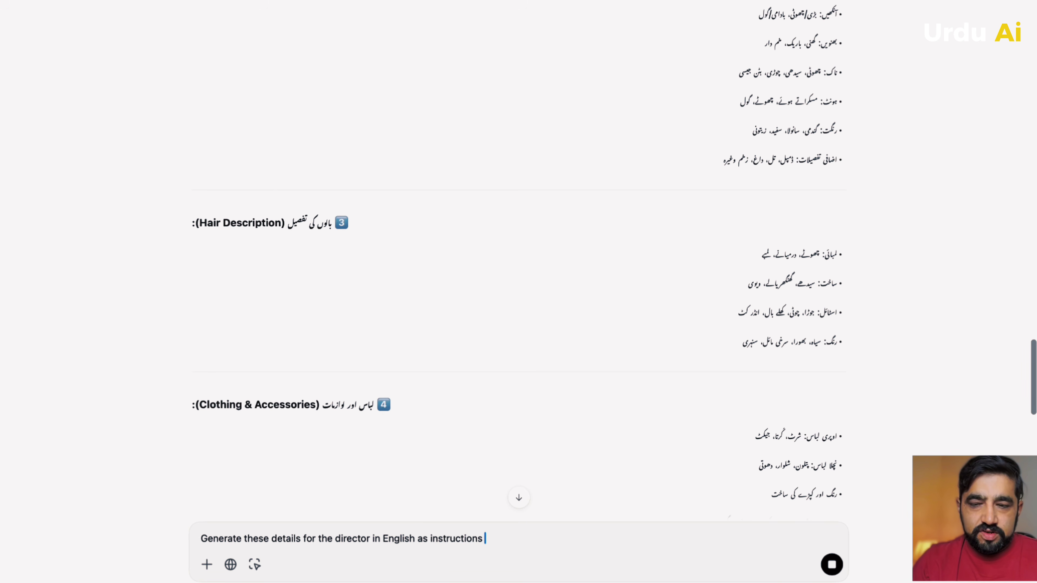
scroll(519, 261, down, 8)
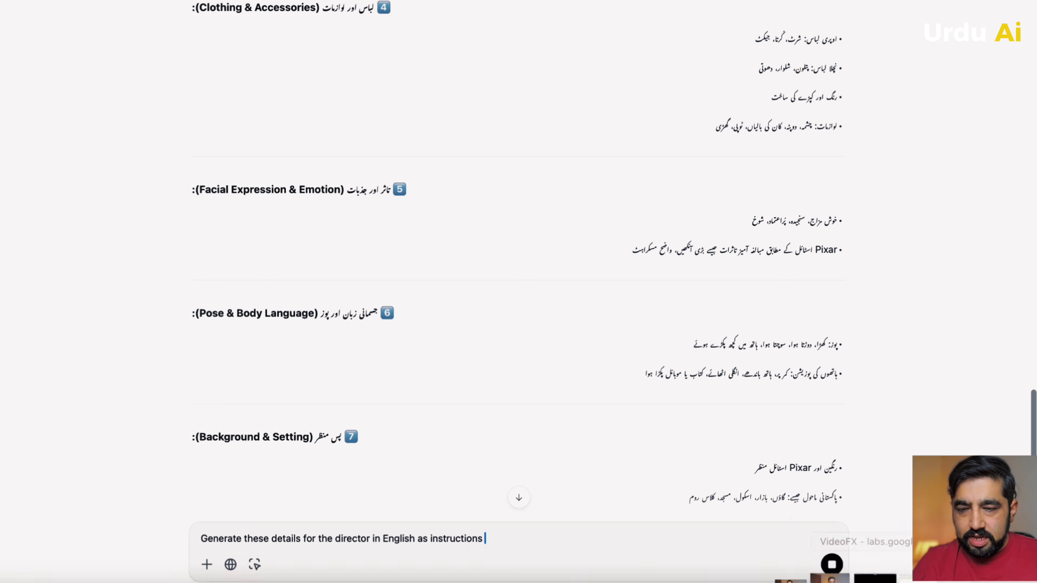
key(Return)
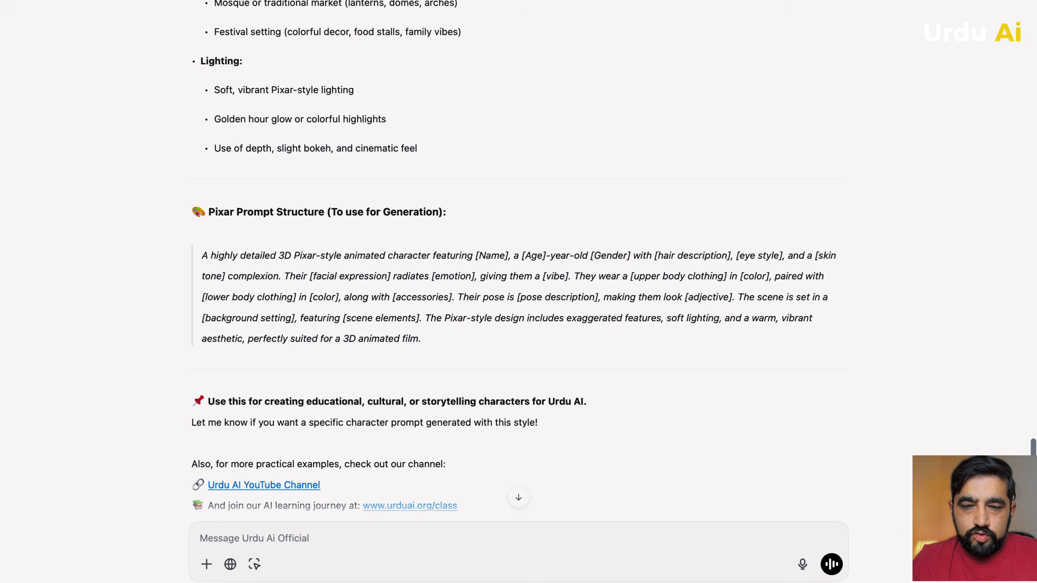
- Copy the English Pixar-style Director's Instruction Guide from its heading through the closing note, and switch back to the Gemini browser window
drag(537, 422, 194, 180)
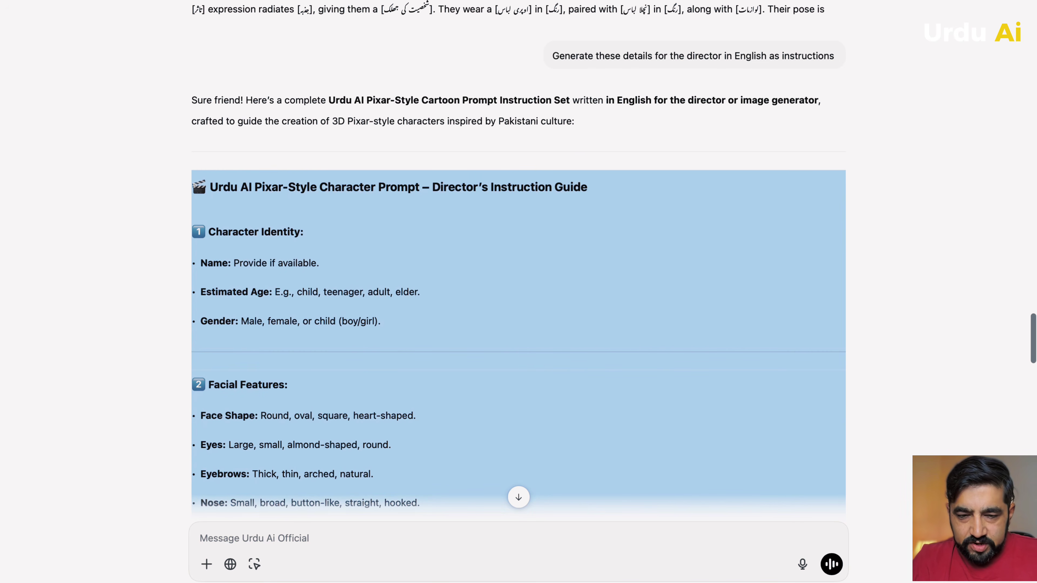
right_click(62, 541)
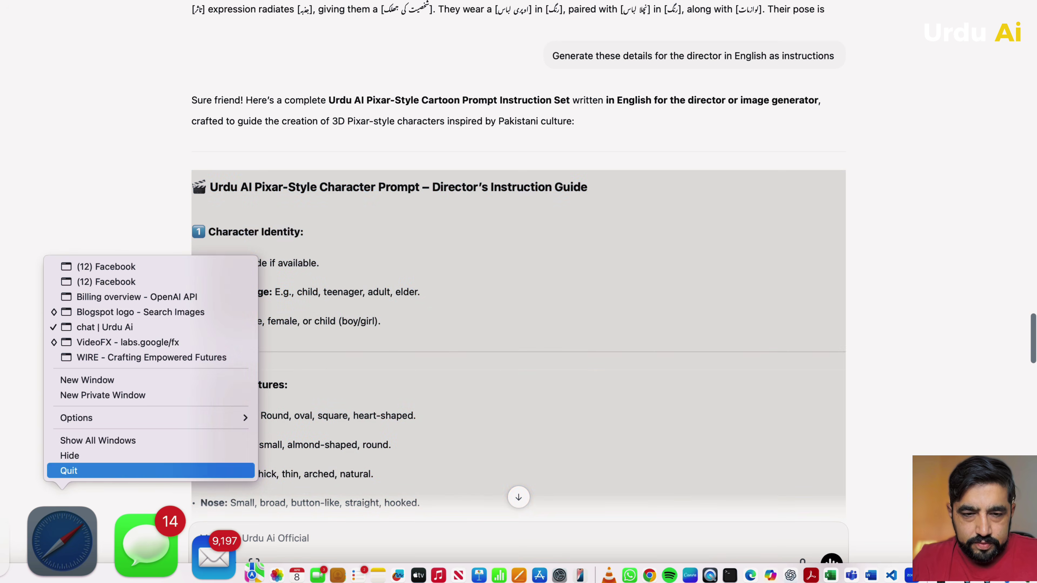
click(151, 328)
click(577, 548)
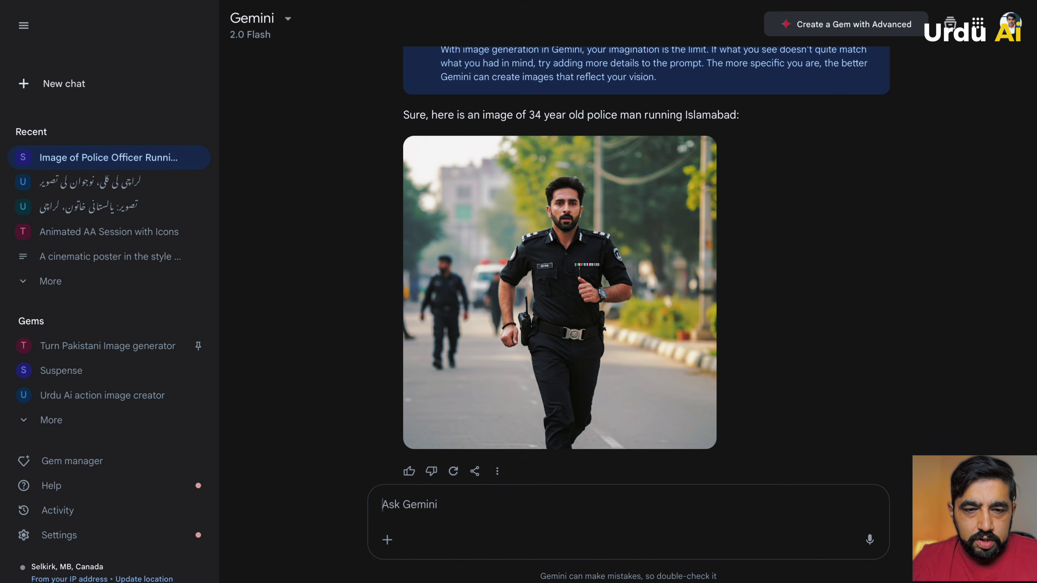
- Start a new Gem from the Gem manager and name it "Pixar"
click(72, 460)
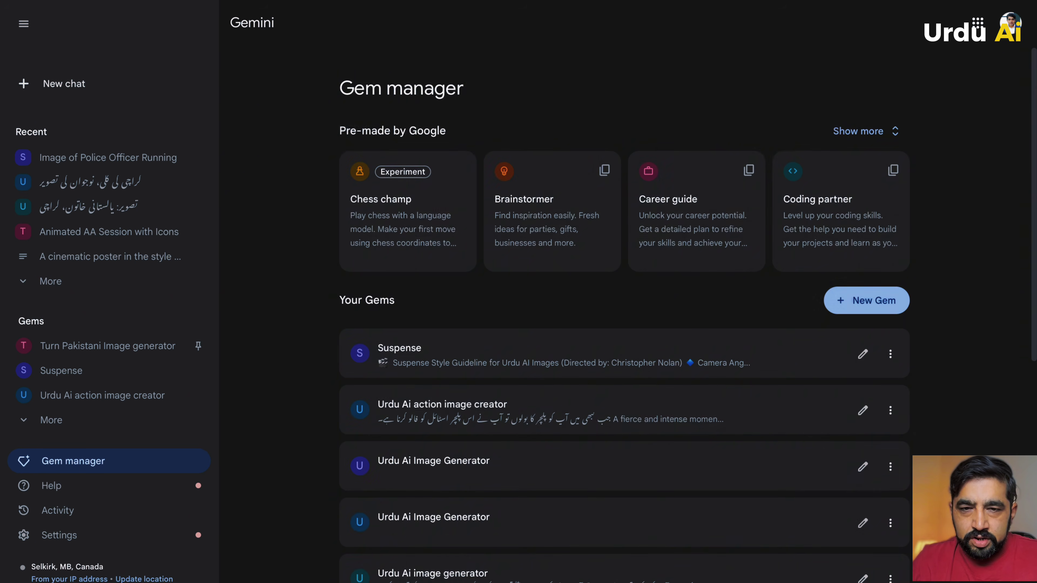
click(866, 300)
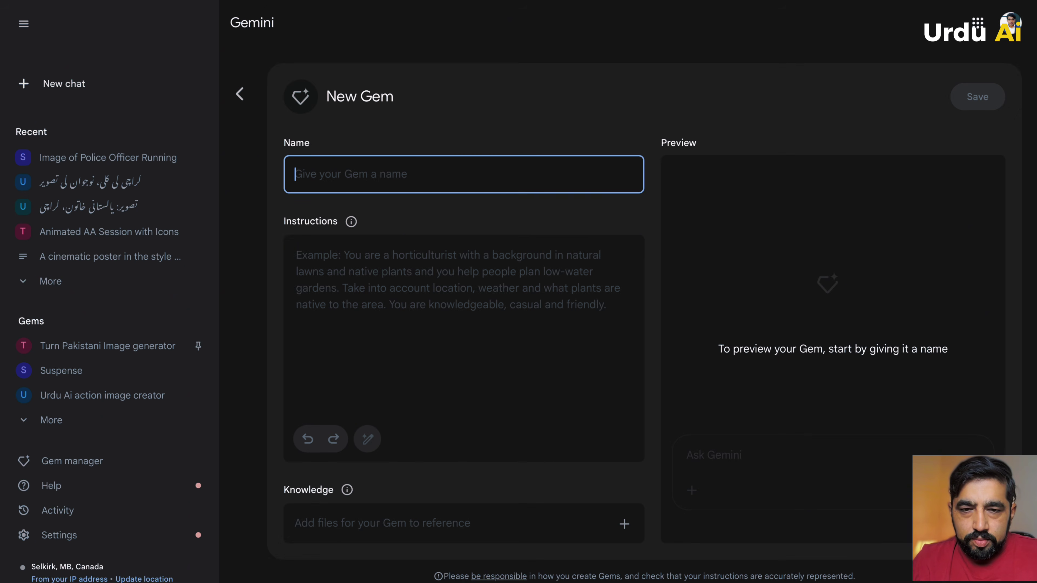
text(Pixar)
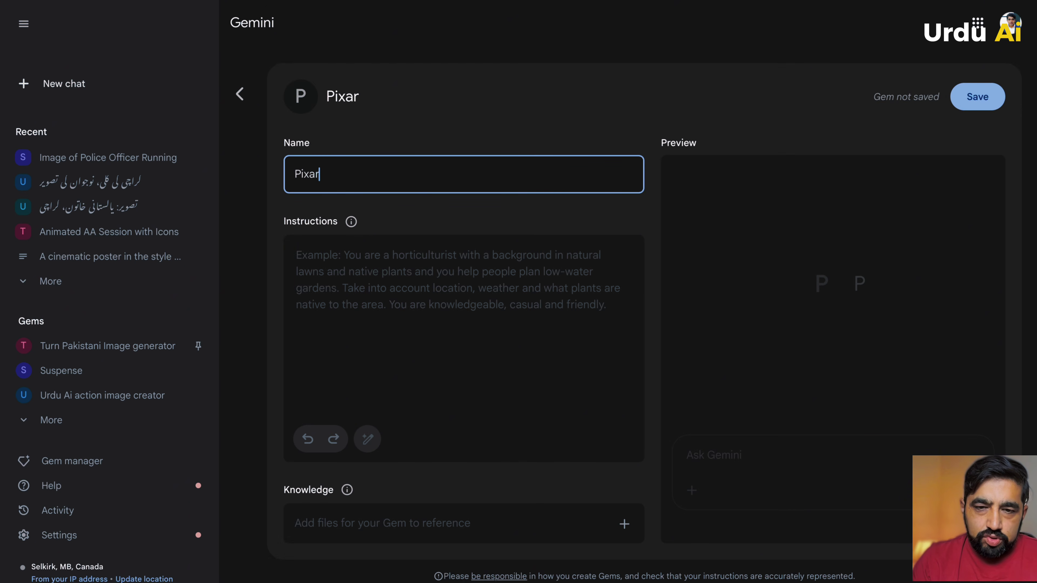
- Paste the copied guide as the Gem's instructions and delete the closing note from "Use this for creating educational" through "with this style!"
key(Tab)
key(Tab)
key(ctrl+v)
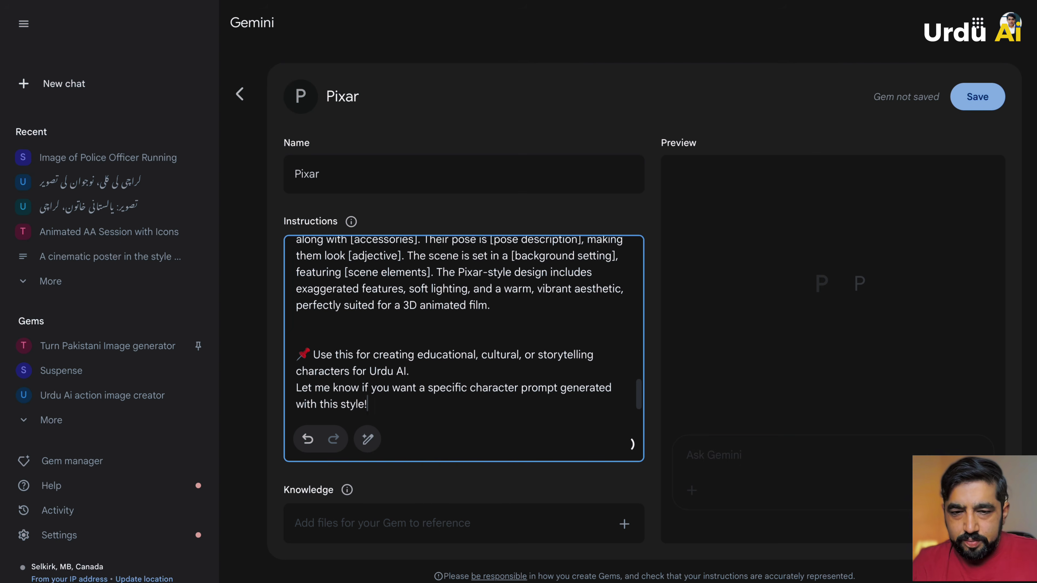
triple_click(445, 355)
click(433, 387)
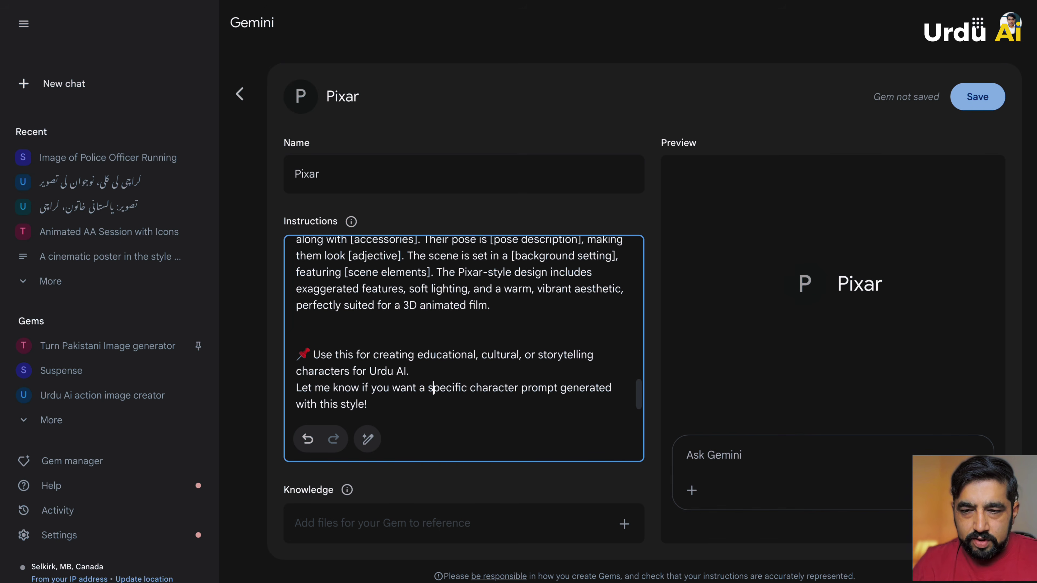
drag(368, 405, 296, 351)
key(BackSpace)
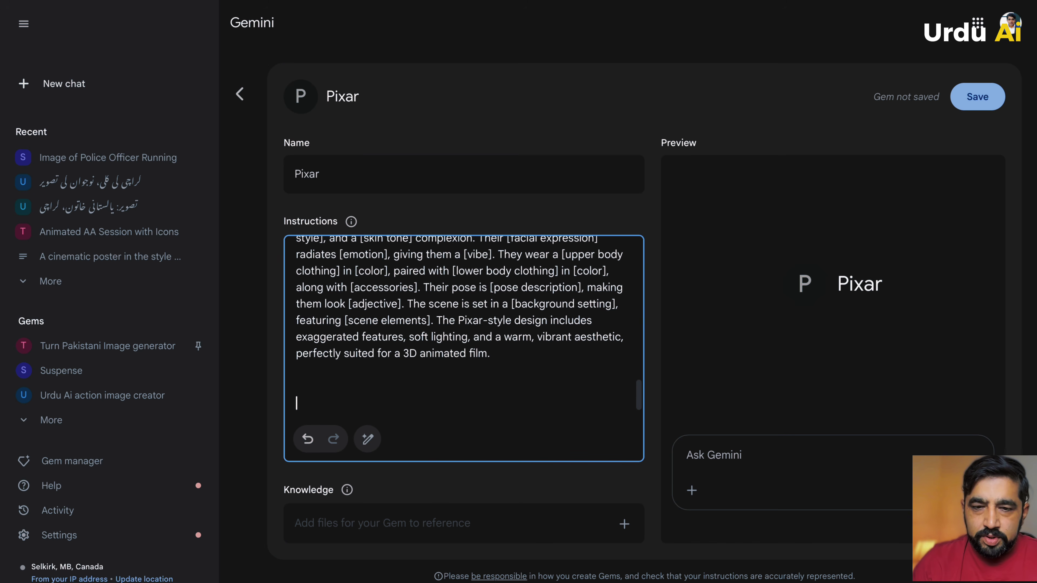
- Save the Pixar Gem and start a chat with it
click(977, 97)
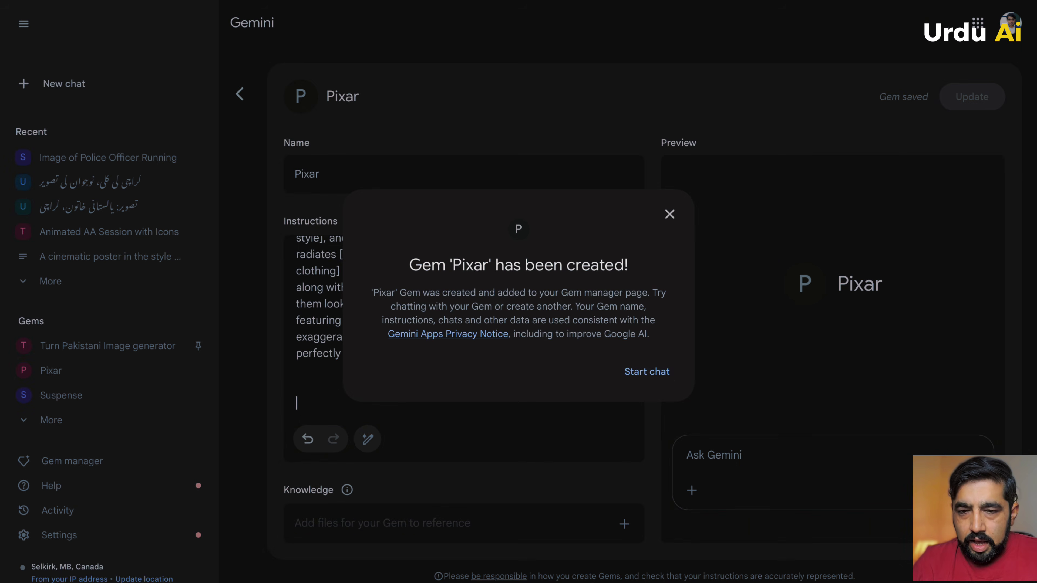
click(647, 371)
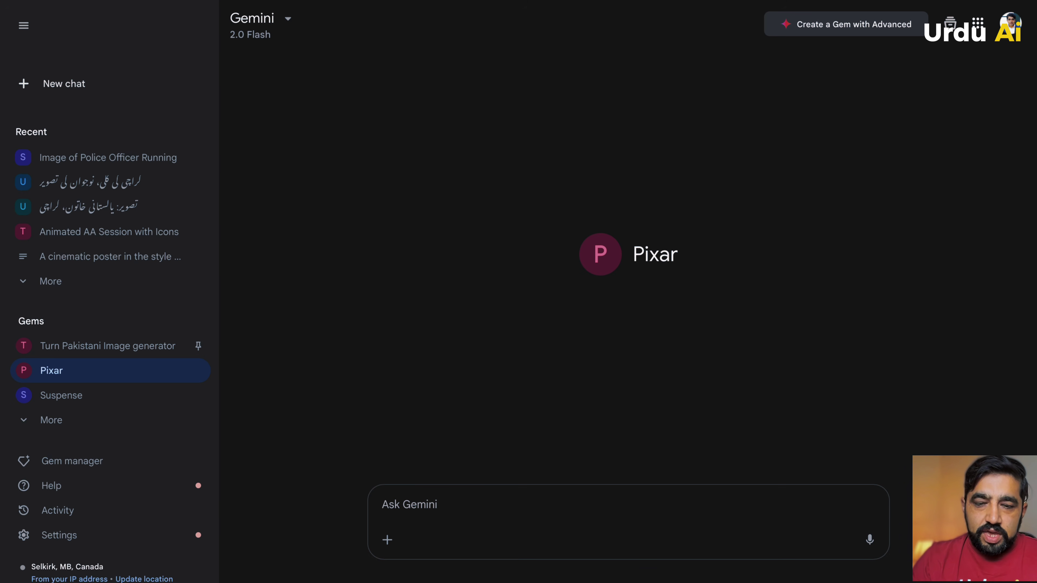
- Send the Pixar Gem the prompt "aik bili aur aik 14 years old girl in forest"
text(aik bili aur aik 14 ye)
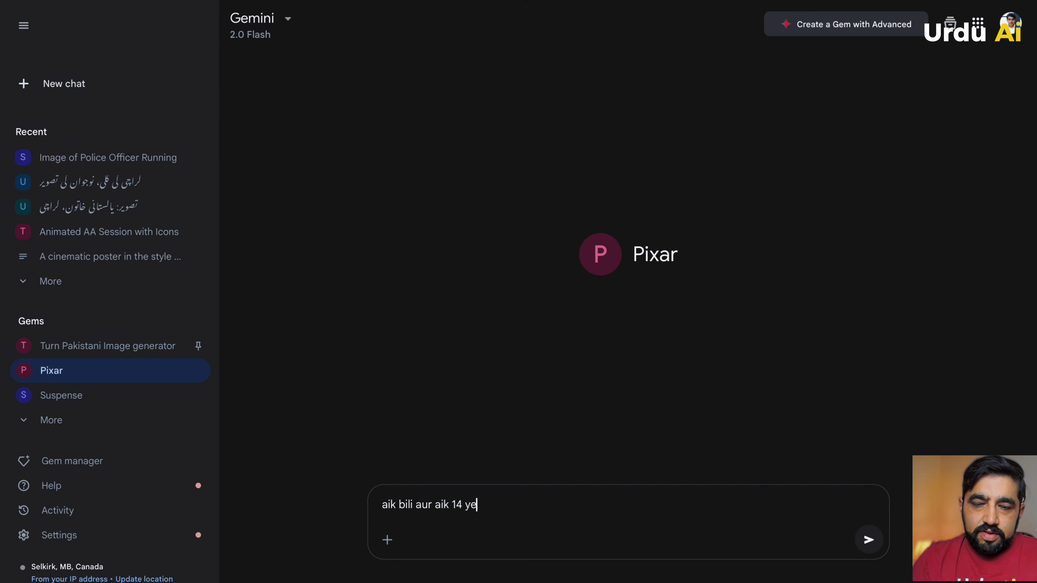
text(als)
key(BackSpace)
key(BackSpace)
text(r)
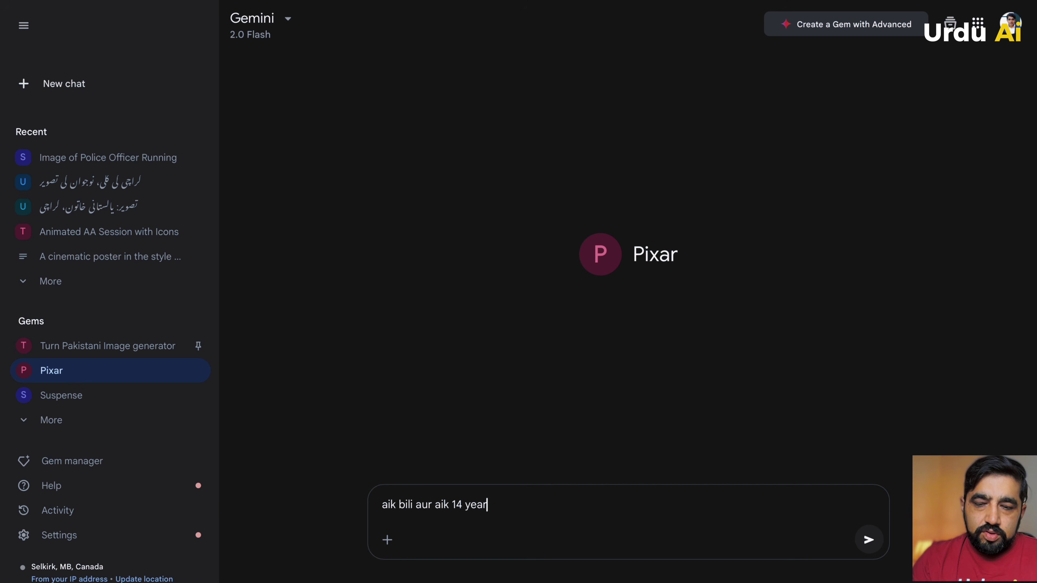
text(s old girl in forest)
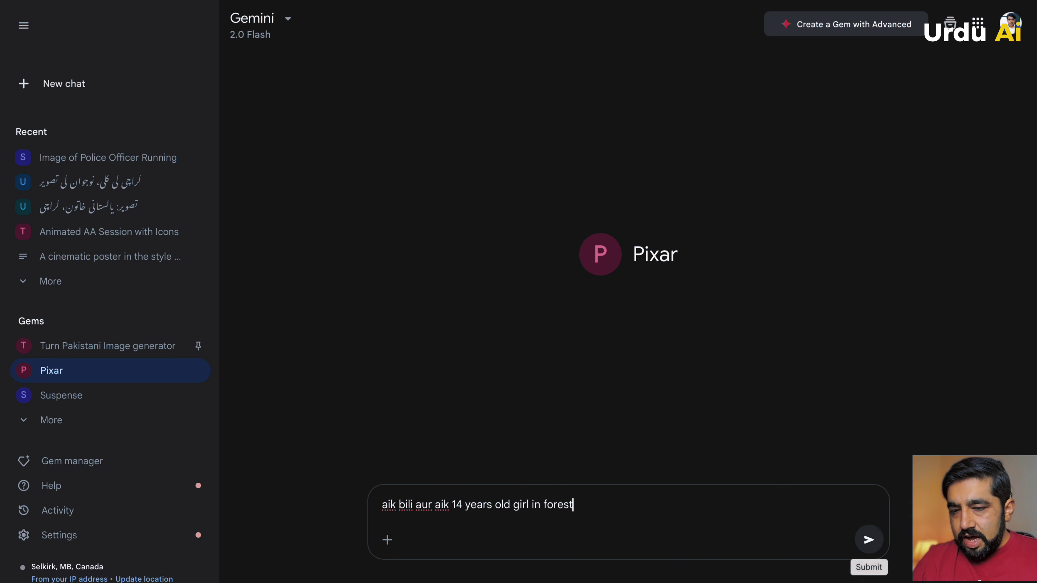
click(869, 539)
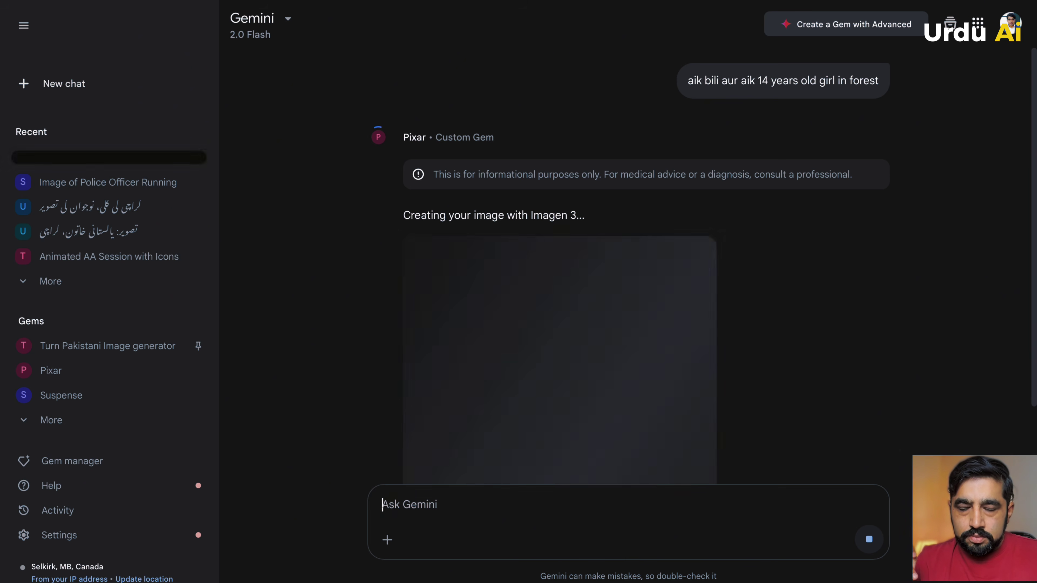
- Send the prompt "a cat and 15 years old Pakistani girl in Rikshaw", followed by the request "show me the image"
scroll(628, 265, up, 2)
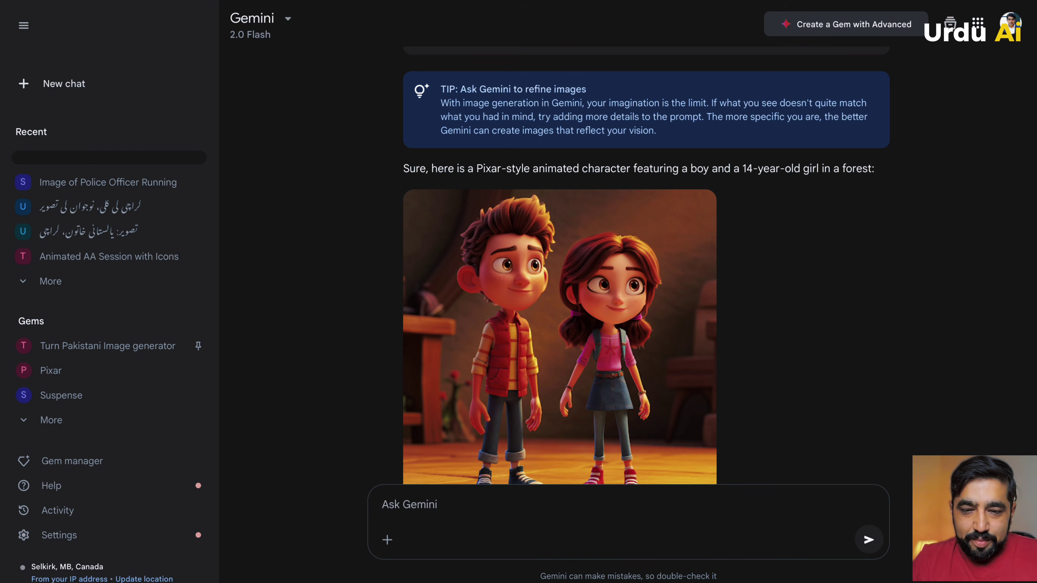
text(a cat and)
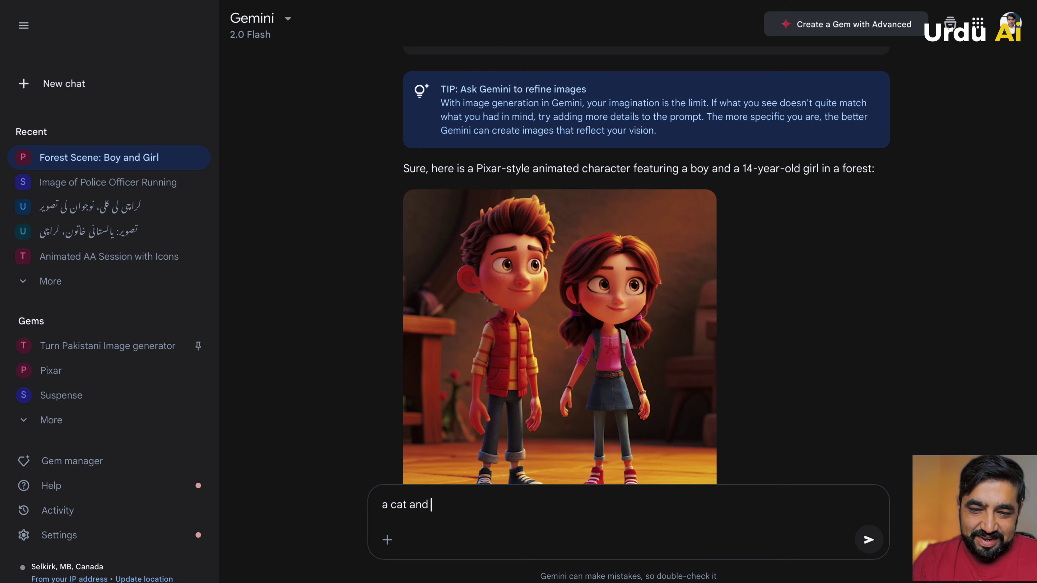
text( 15 years o)
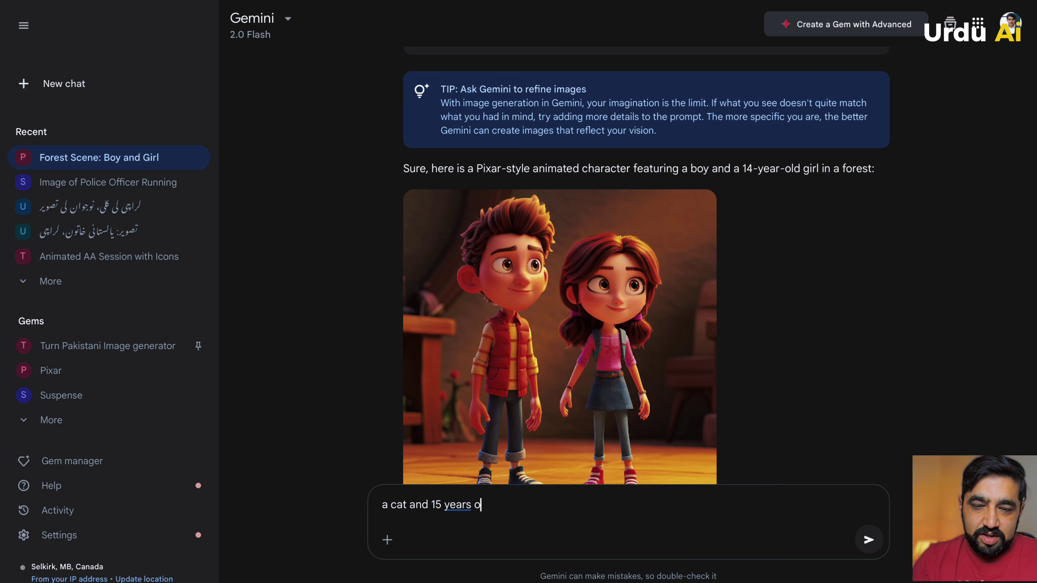
text(ld Pakistani g)
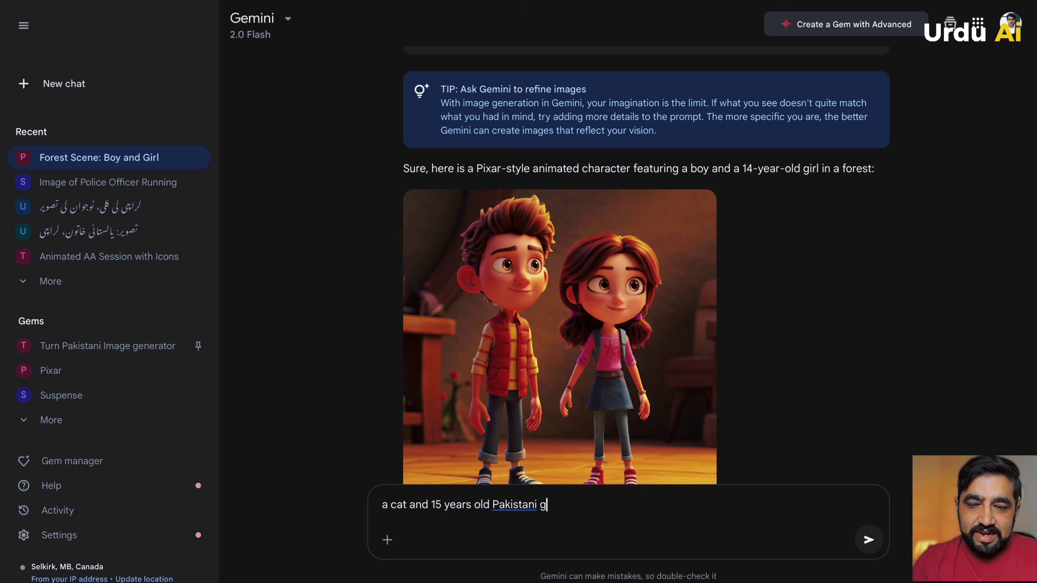
text(irl in )
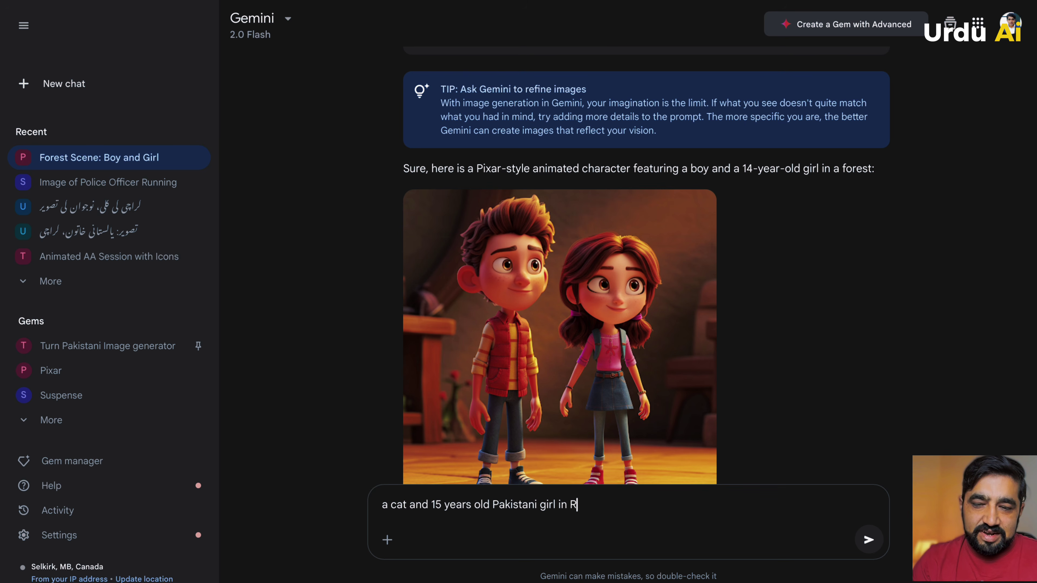
text(Rikshaw)
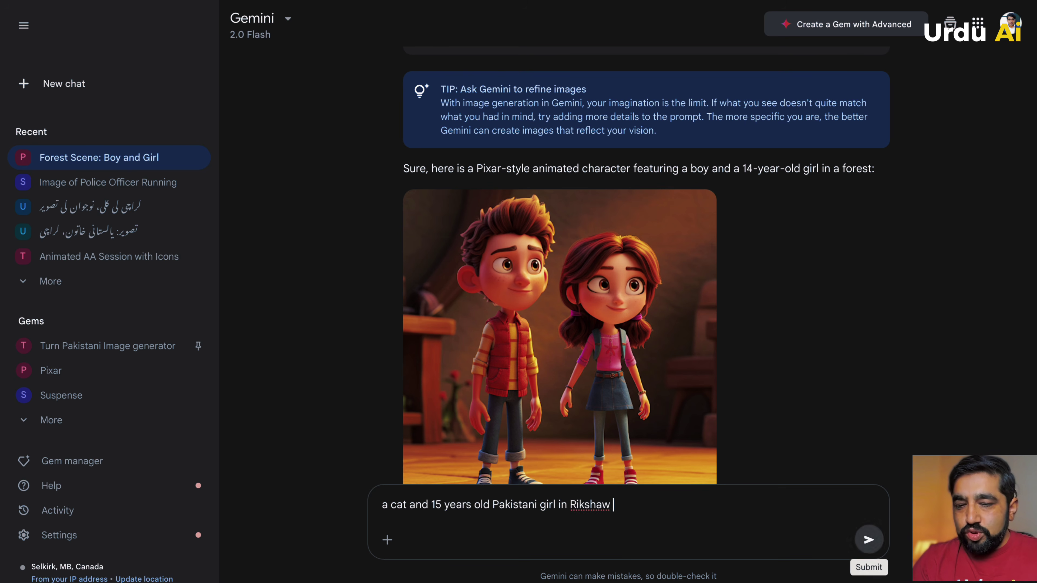
click(868, 539)
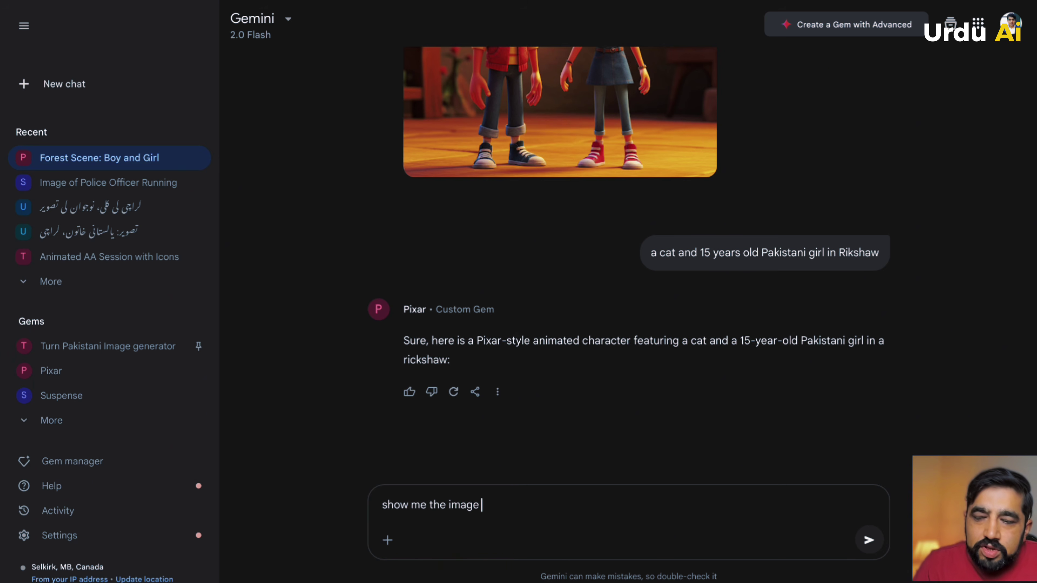
click(868, 539)
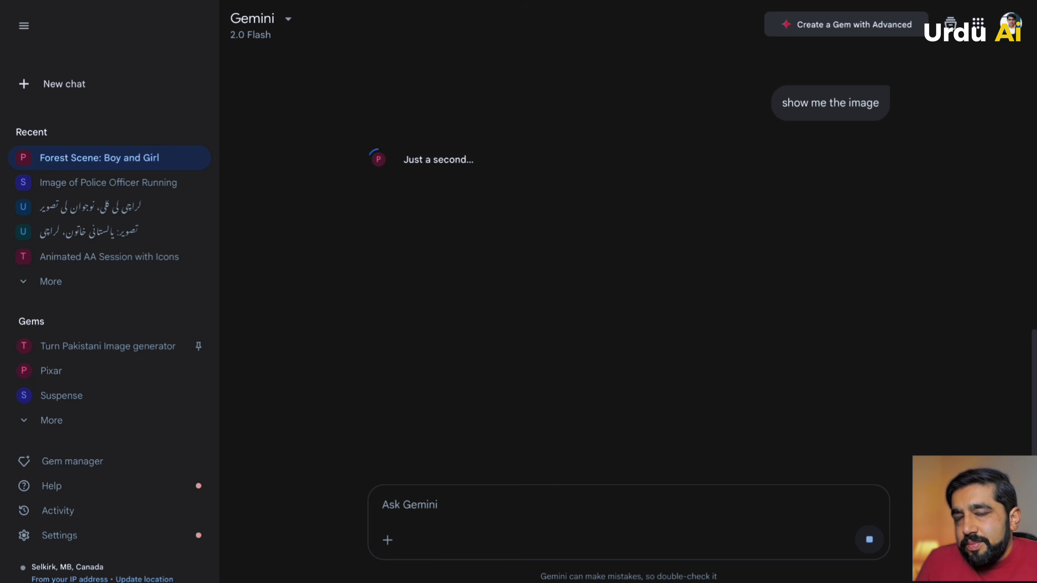